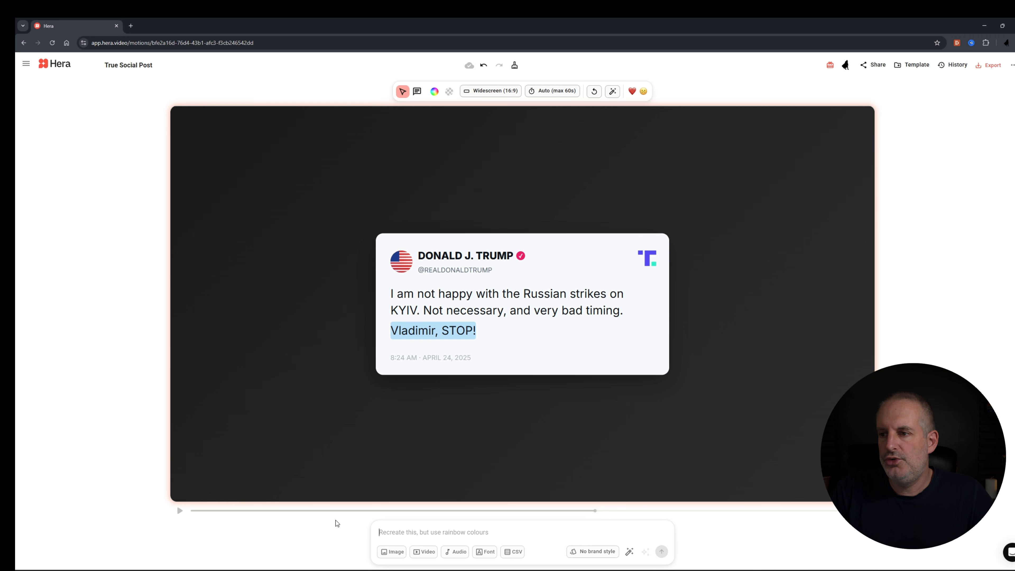
Write the revision prompt "change the flag to a u.k flag and the truth social icon to a youtube icon"
{"action": "left_click", "coordinate": [398, 532]}
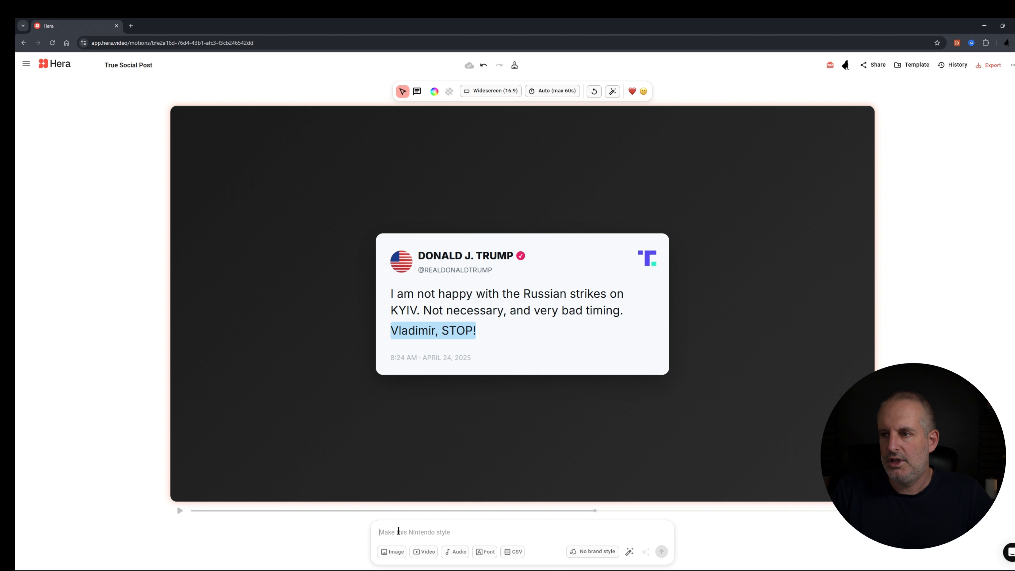
{"action": "type", "text": "ch"}
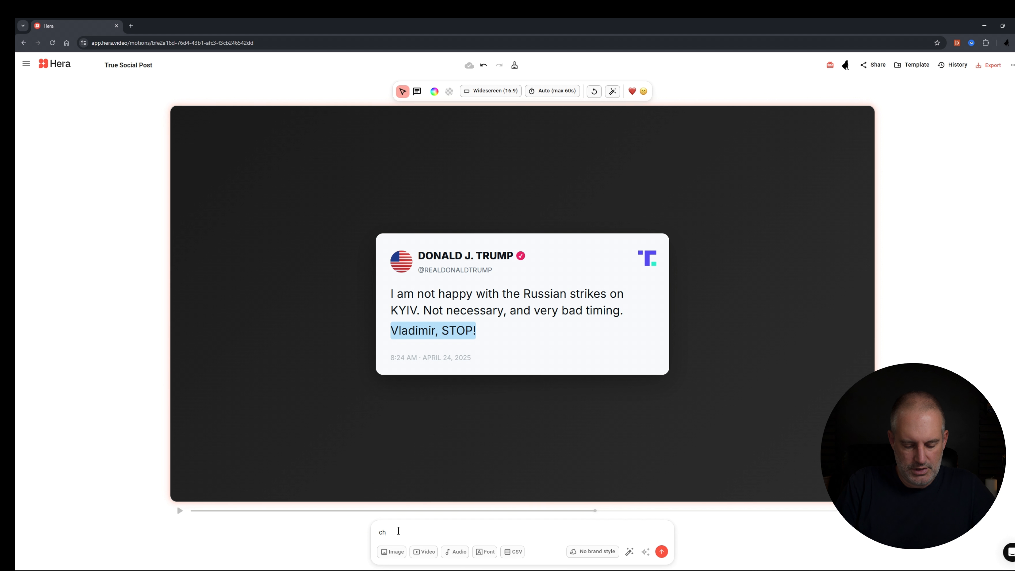
{"action": "type", "text": "ange the flag to a u.k fl"}
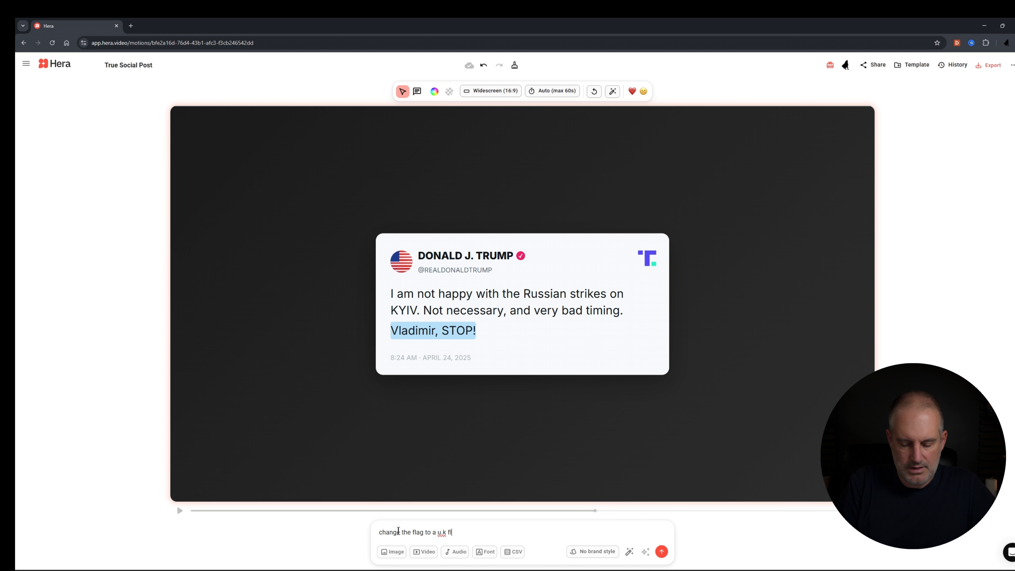
{"action": "type", "text": "ag and"}
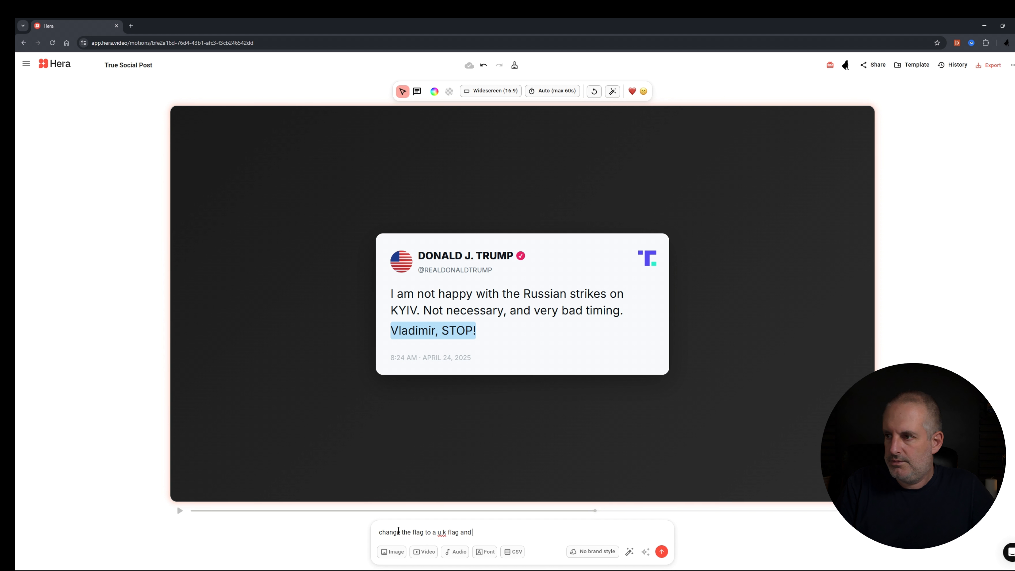
{"action": "type", "text": " the t"}
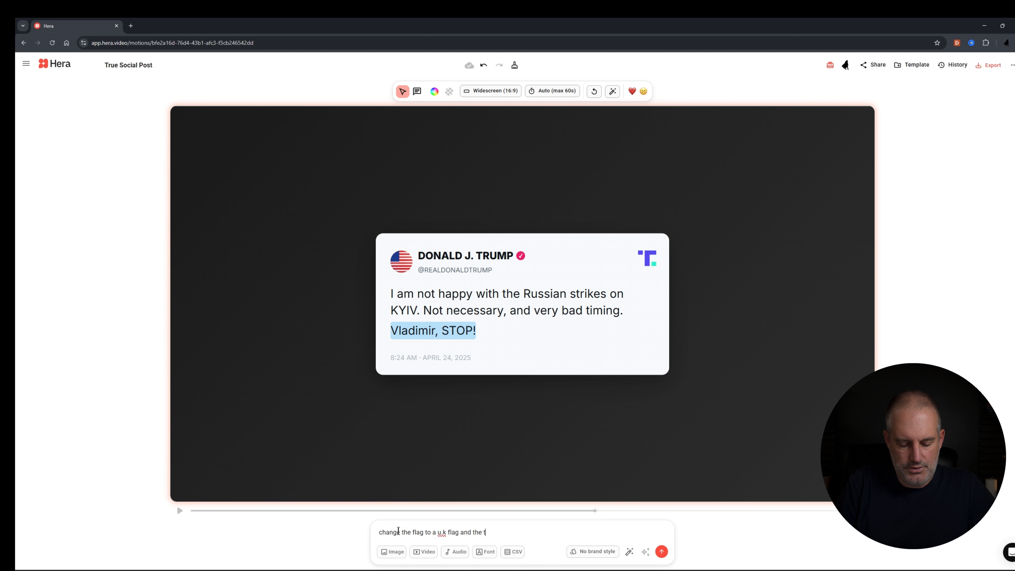
{"action": "type", "text": "ruth social icon to a youtube icon"}
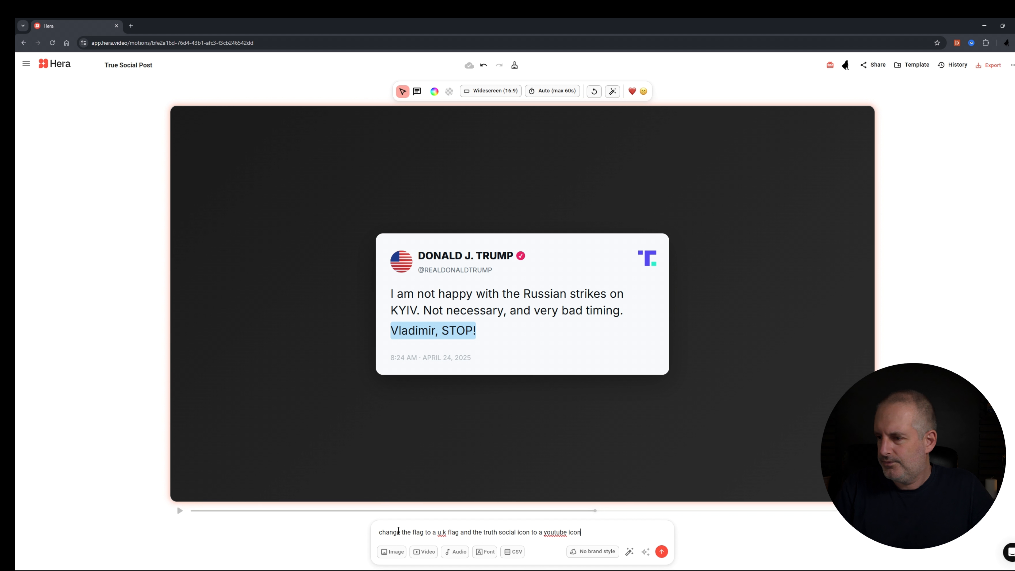
Generate the revision with the slower good-design preview mode turned on and pause the resulting animation's playback
{"action": "left_click", "coordinate": [629, 553]}
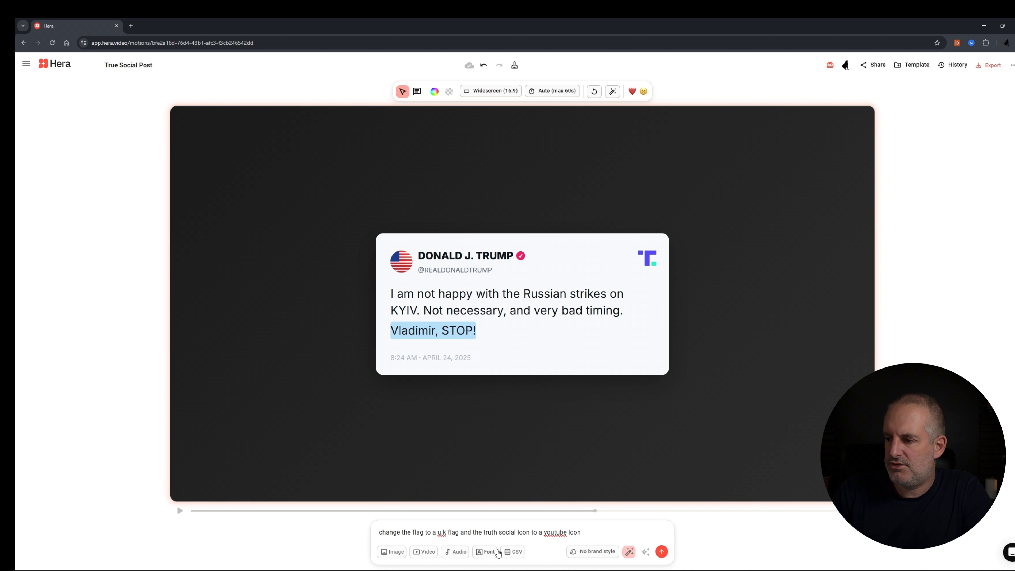
{"action": "left_click", "coordinate": [662, 552]}
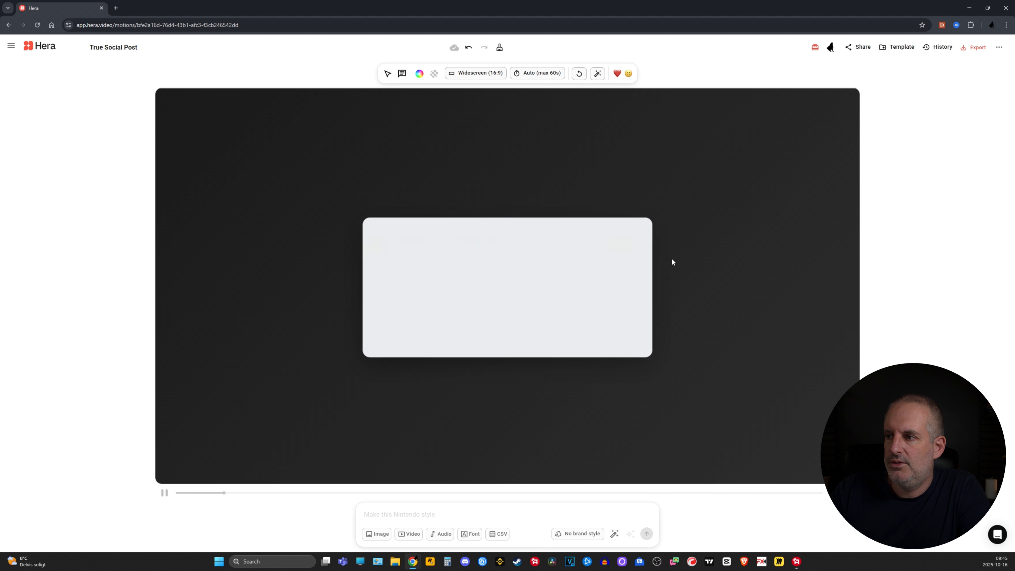
{"action": "left_click", "coordinate": [165, 493]}
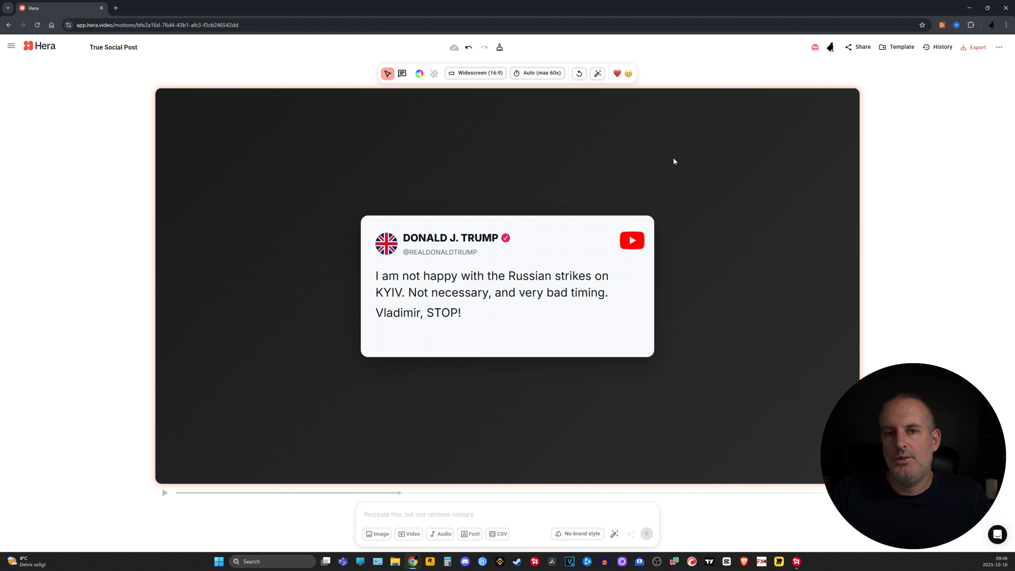
Show the project's prompt history and look at the options for saving it as a template, without saving
{"action": "left_click", "coordinate": [943, 48]}
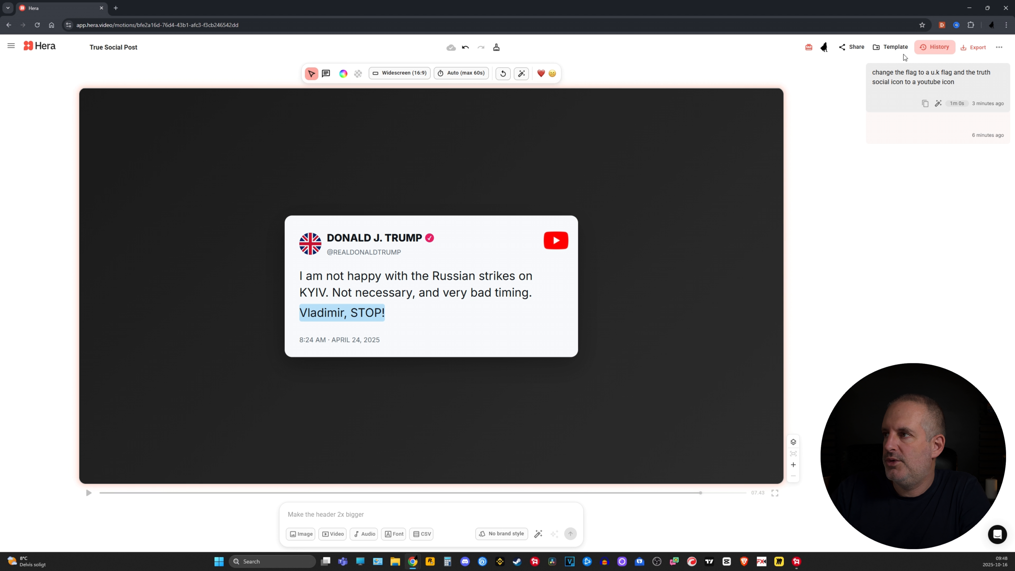
{"action": "left_click", "coordinate": [894, 49]}
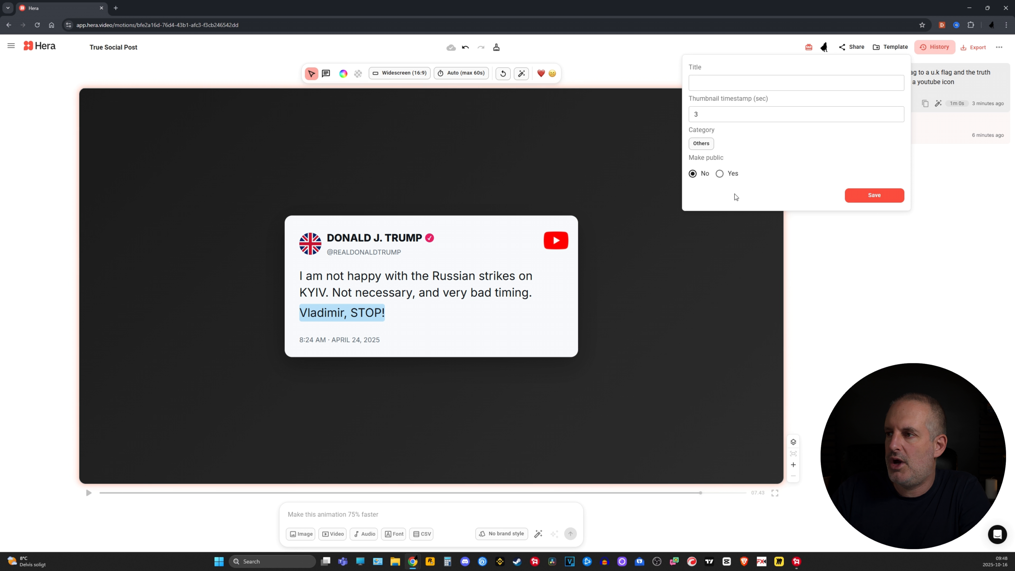
{"action": "left_click", "coordinate": [872, 263]}
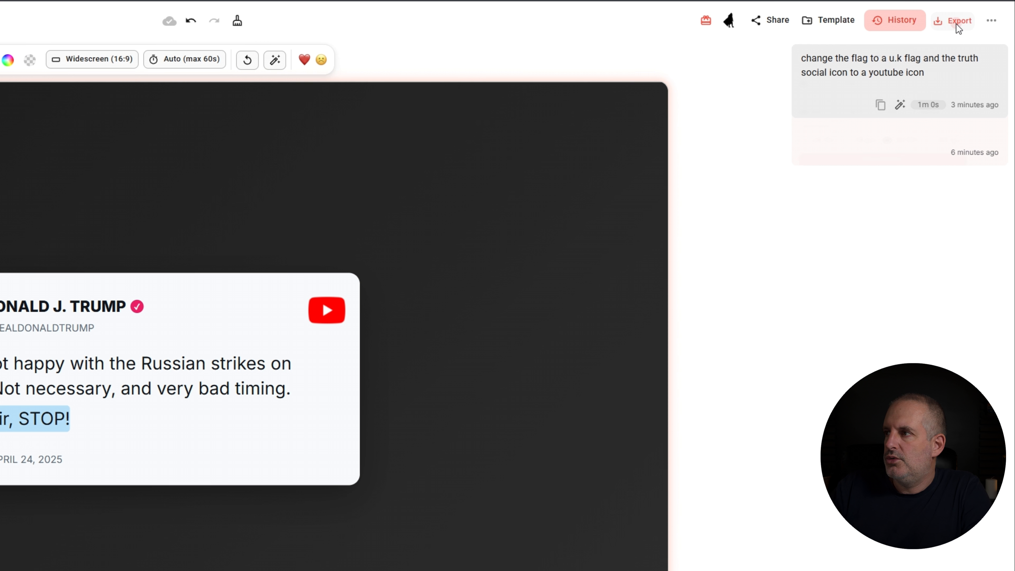
Set the video export options to 4k resolution with a transparent background
{"action": "left_click", "coordinate": [973, 47]}
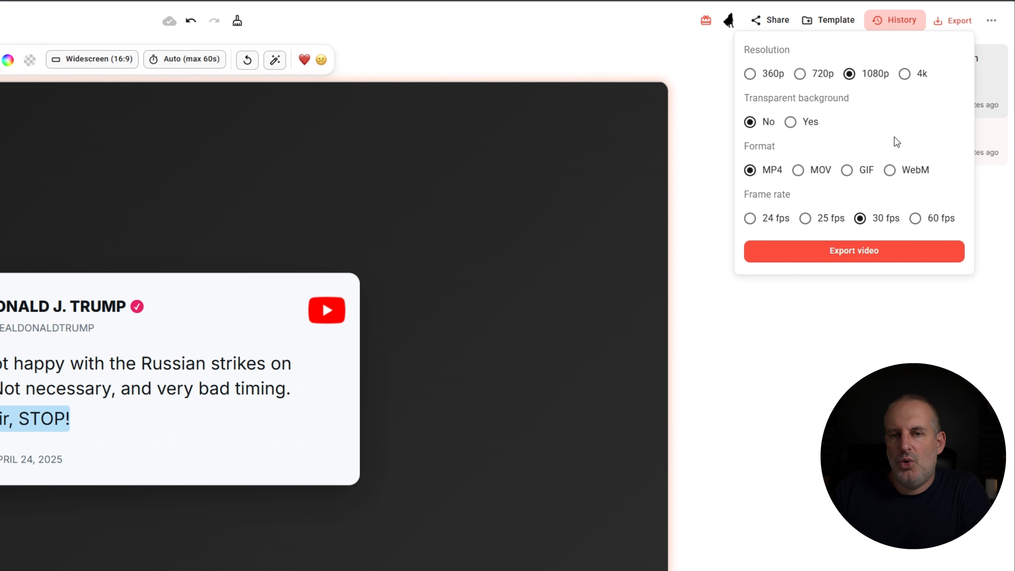
{"action": "left_click", "coordinate": [904, 73]}
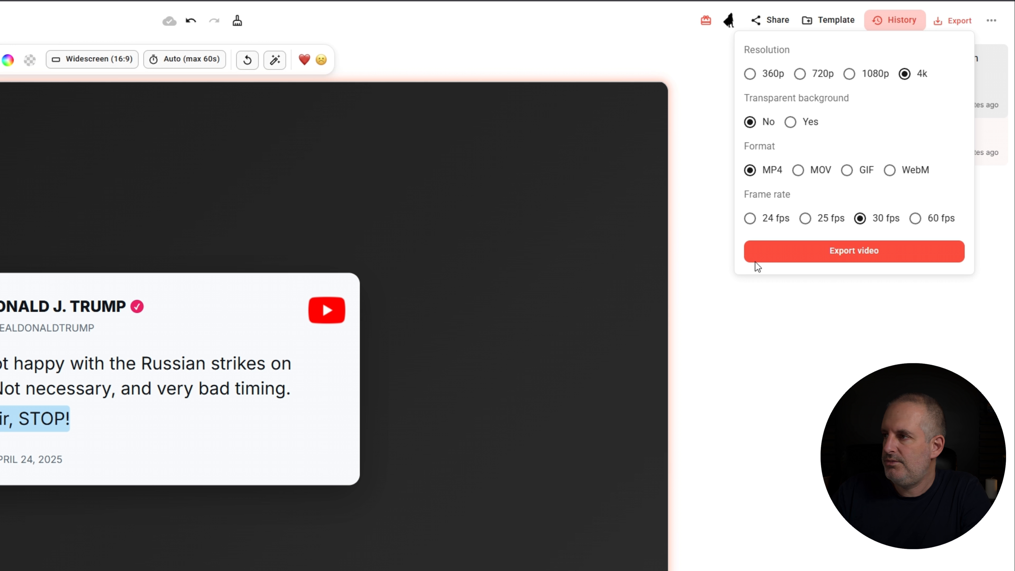
{"action": "left_click", "coordinate": [792, 124]}
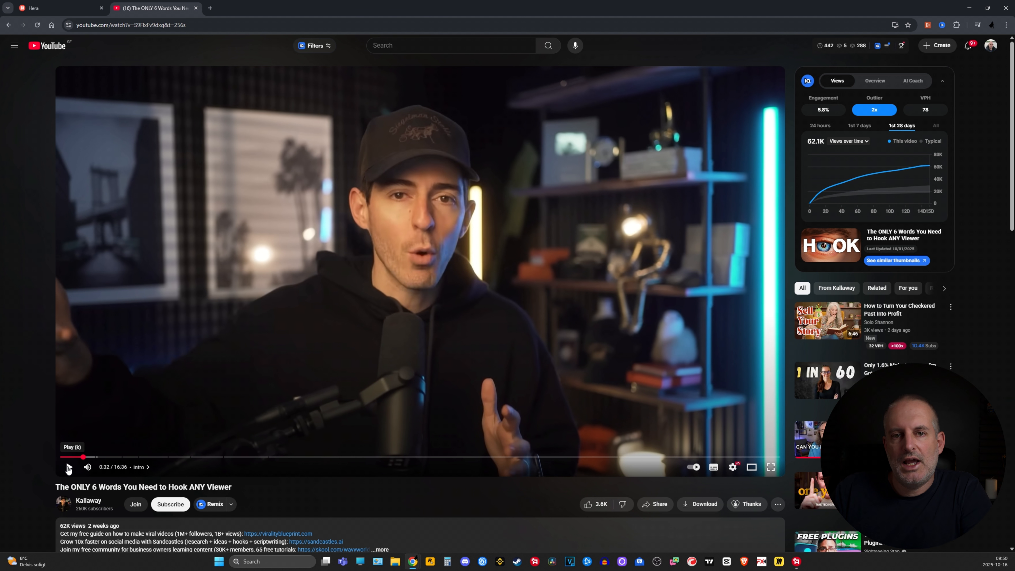
Play the YouTube video muted and pause it at about 0:54 on the word-list animation
{"action": "left_click", "coordinate": [216, 393]}
{"action": "key", "text": "m"}
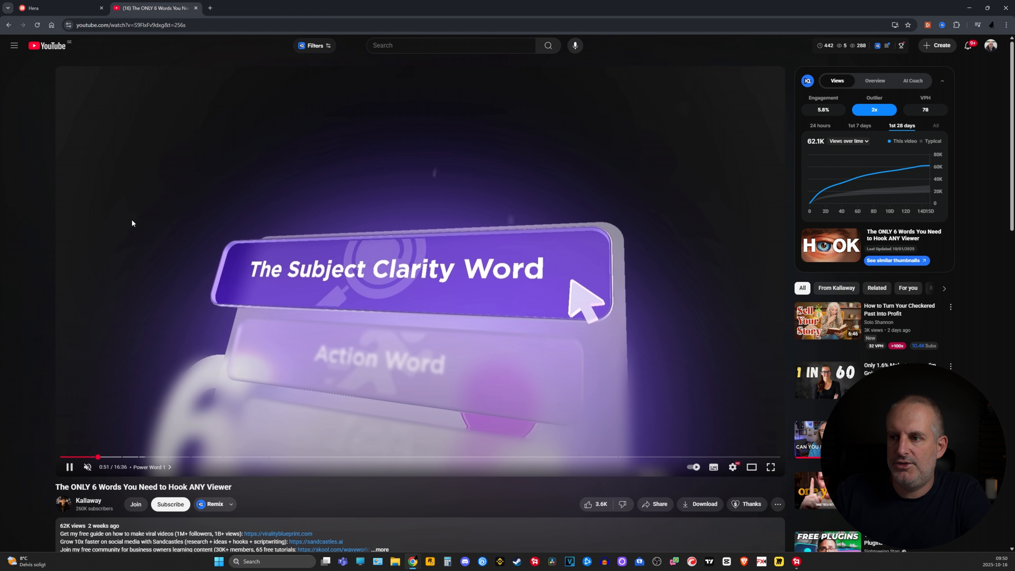
{"action": "left_click", "coordinate": [69, 467]}
Copy the YouTube video's URL and switch back to Hera
{"action": "left_click", "coordinate": [65, 23]}
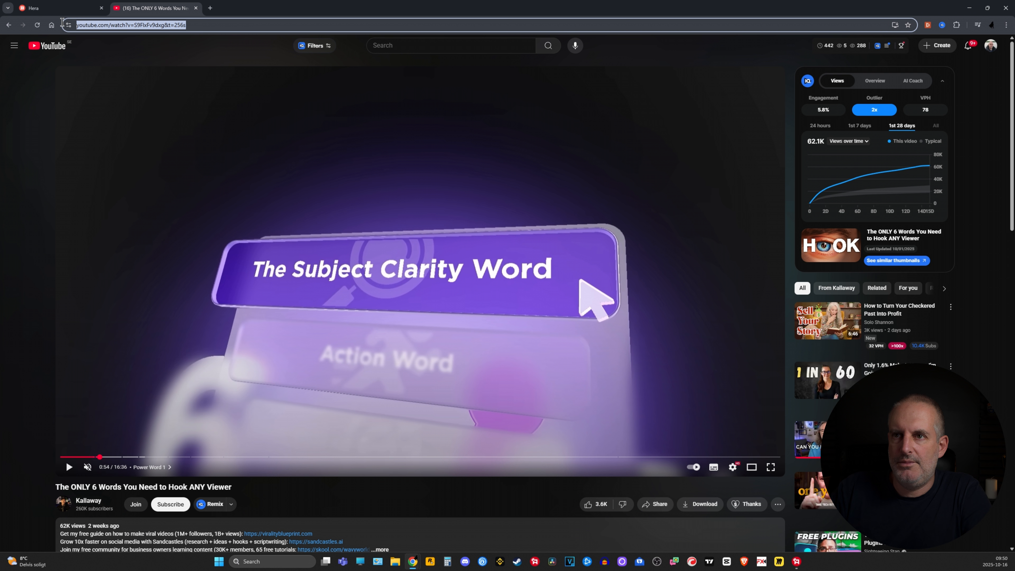
{"action": "right_click", "coordinate": [99, 25]}
{"action": "left_click", "coordinate": [123, 100]}
{"action": "left_click", "coordinate": [73, 7]}
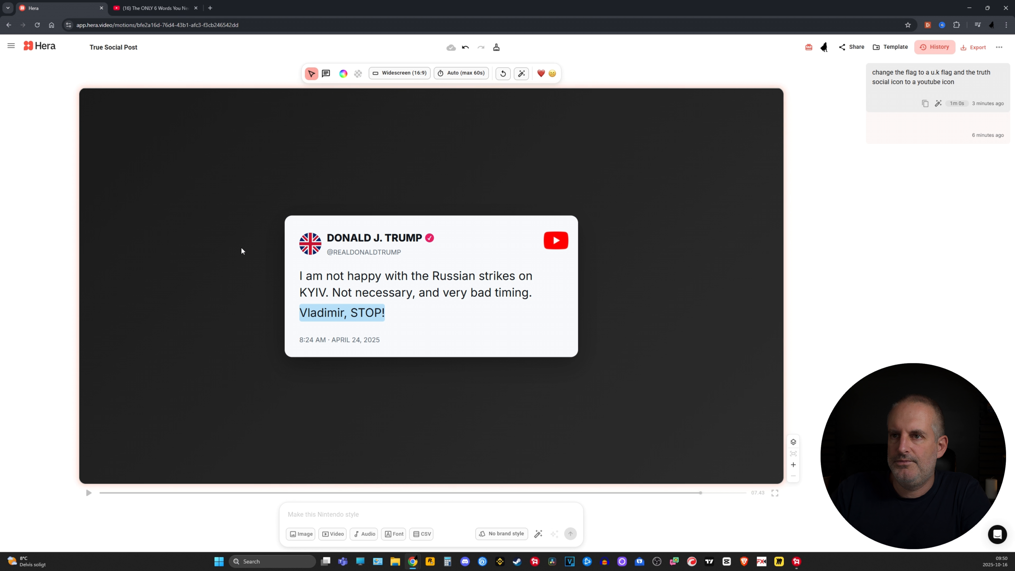
Start a new motion project from a blank prompt
{"action": "left_click", "coordinate": [9, 46]}
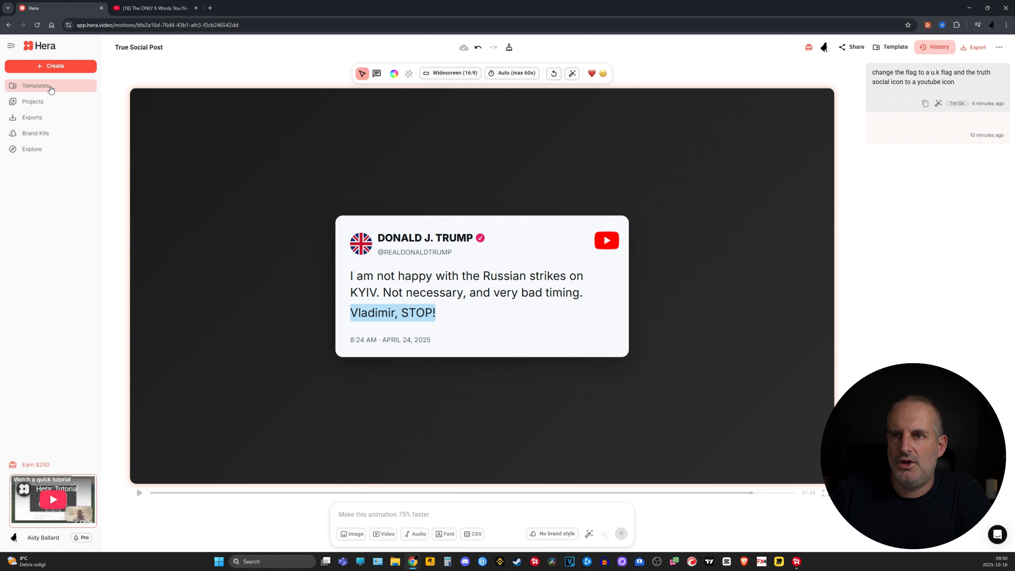
{"action": "left_click", "coordinate": [60, 67]}
{"action": "left_click", "coordinate": [60, 82]}
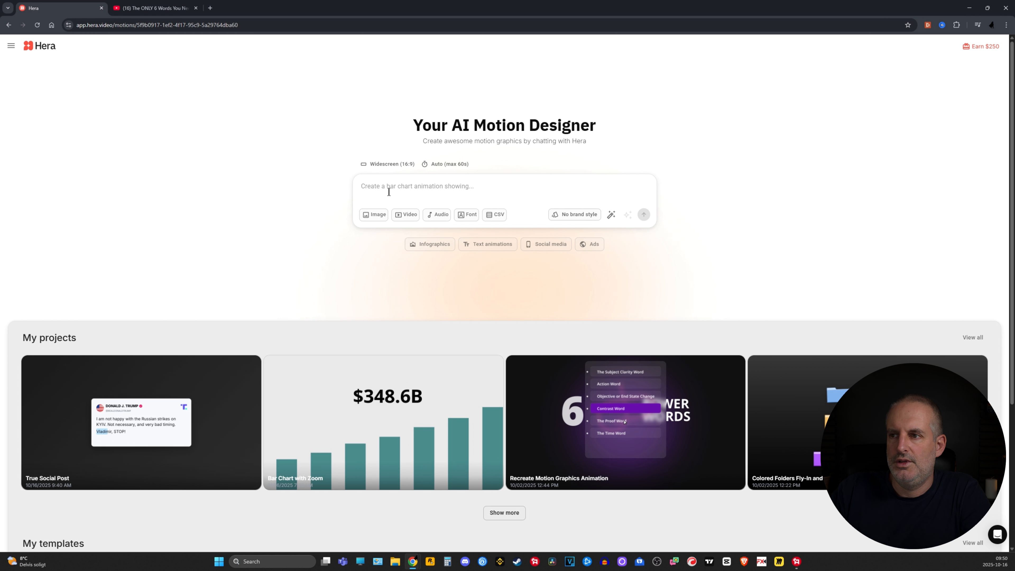
Attach the copied YouTube URL as a Guide Hera video reference, using the clip from 00:40 to 00:50
{"action": "left_click", "coordinate": [408, 216]}
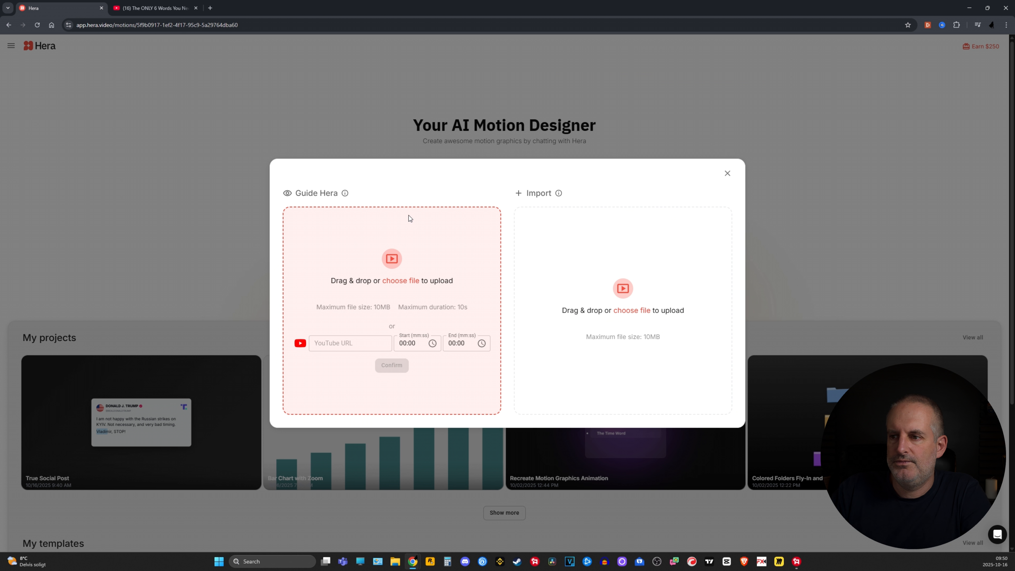
{"action": "left_click", "coordinate": [337, 344]}
{"action": "key", "text": "ctrl+v"}
{"action": "double_click", "coordinate": [404, 343]}
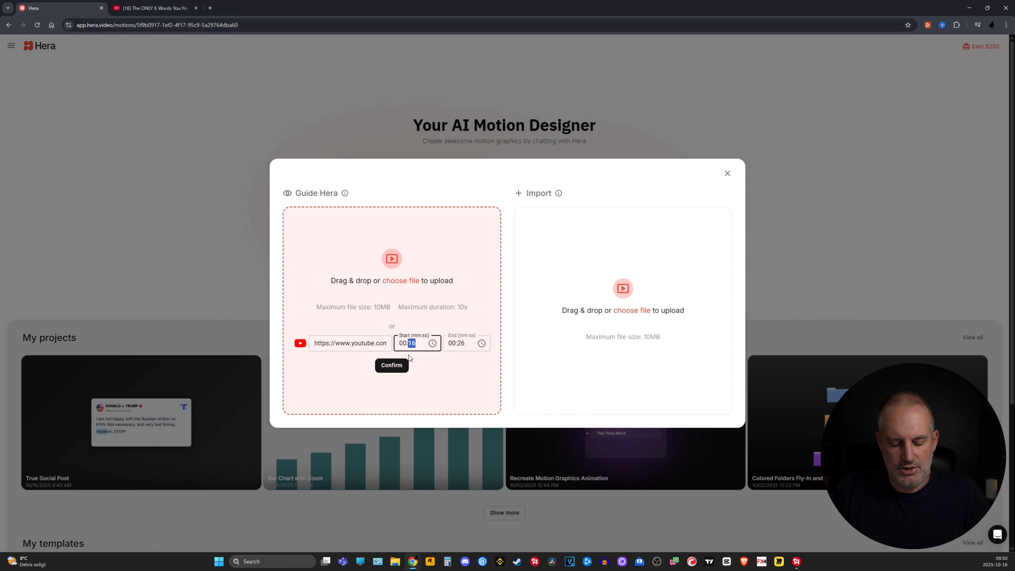
{"action": "type", "text": "40"}
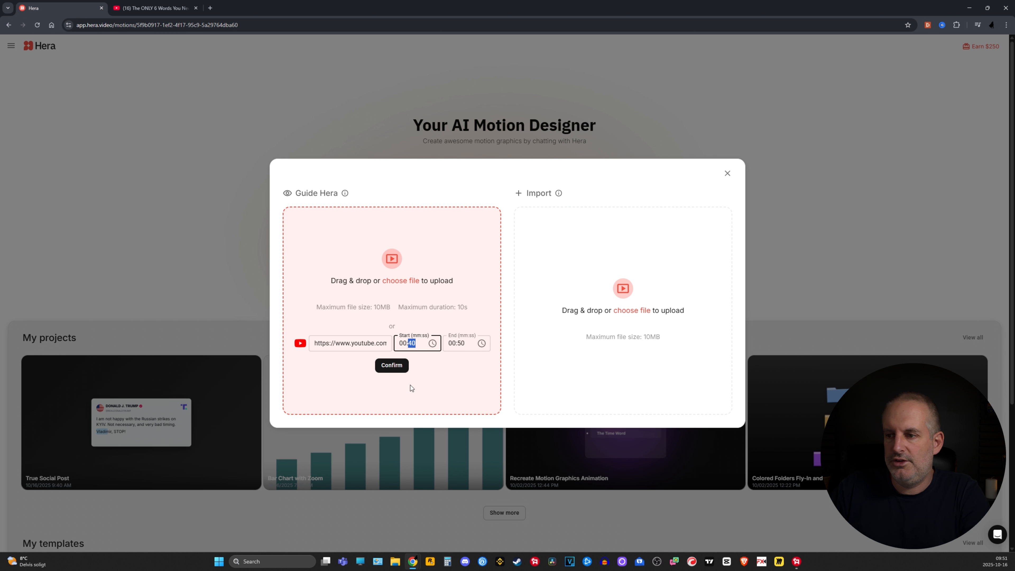
{"action": "key", "text": "Tab"}
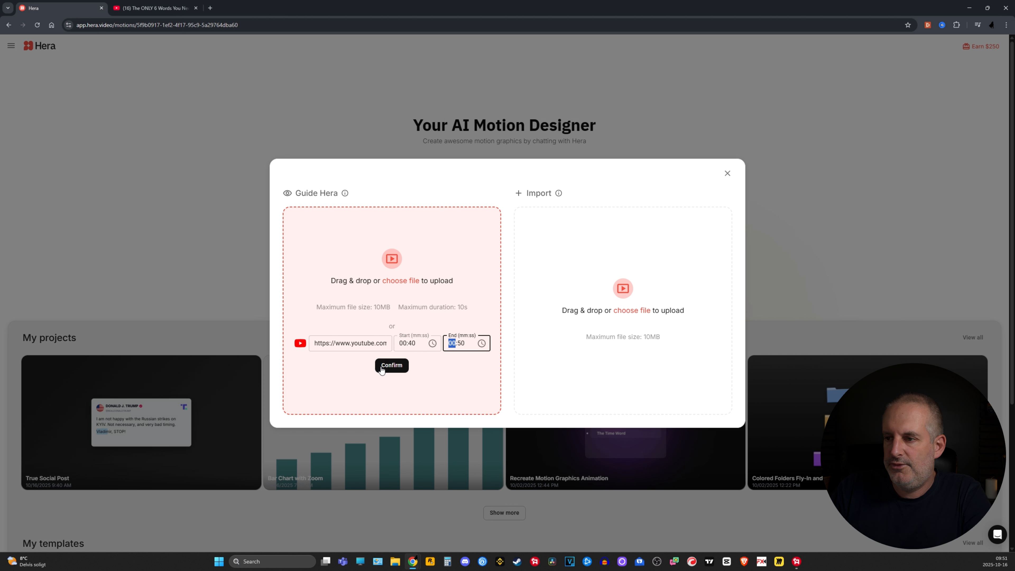
{"action": "left_click", "coordinate": [397, 368]}
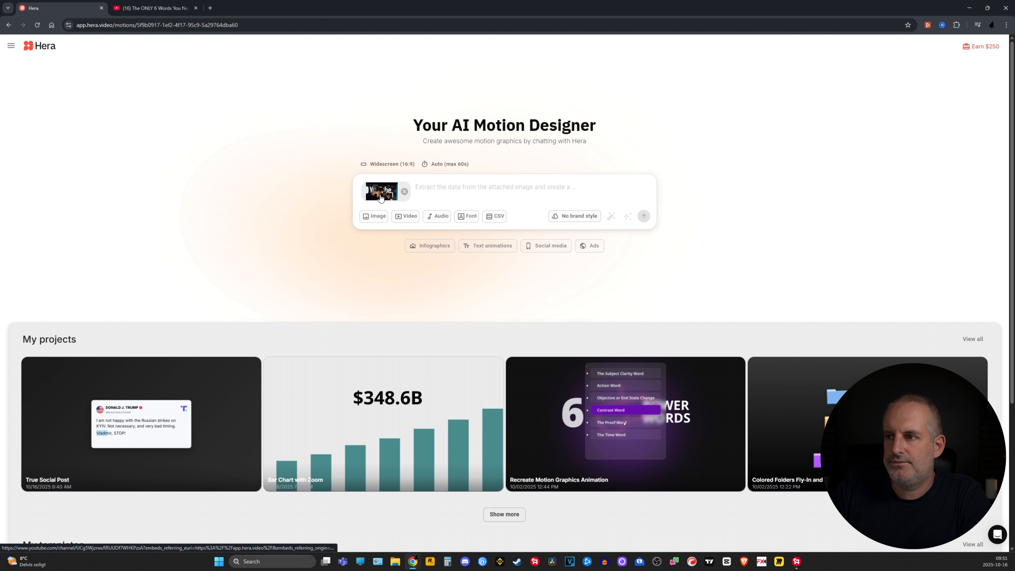
Write the prompt "recreate this animation but using blue colours" and have it enhanced automatically
{"action": "type", "text": "r"}
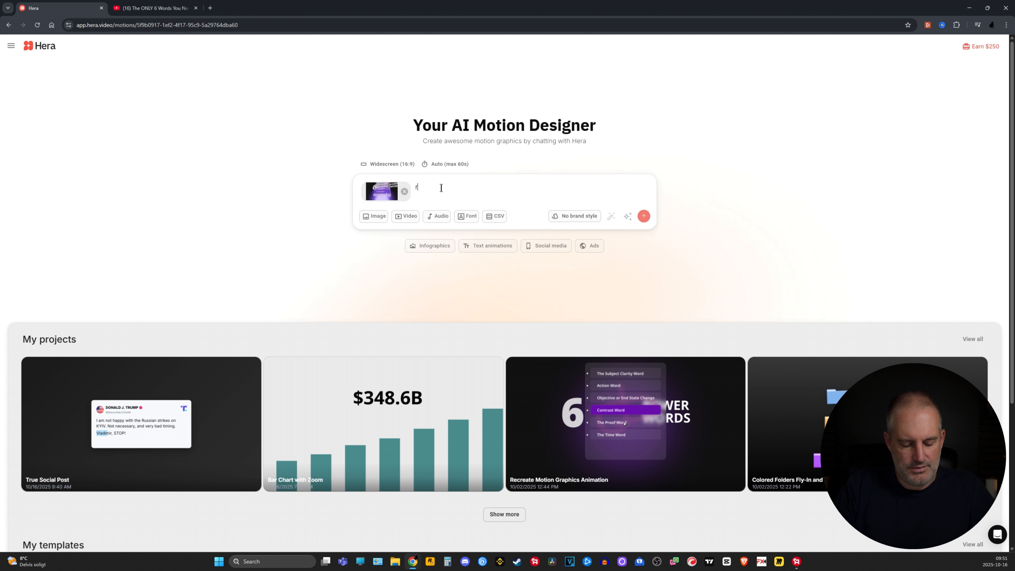
{"action": "type", "text": "ecreate this animat"}
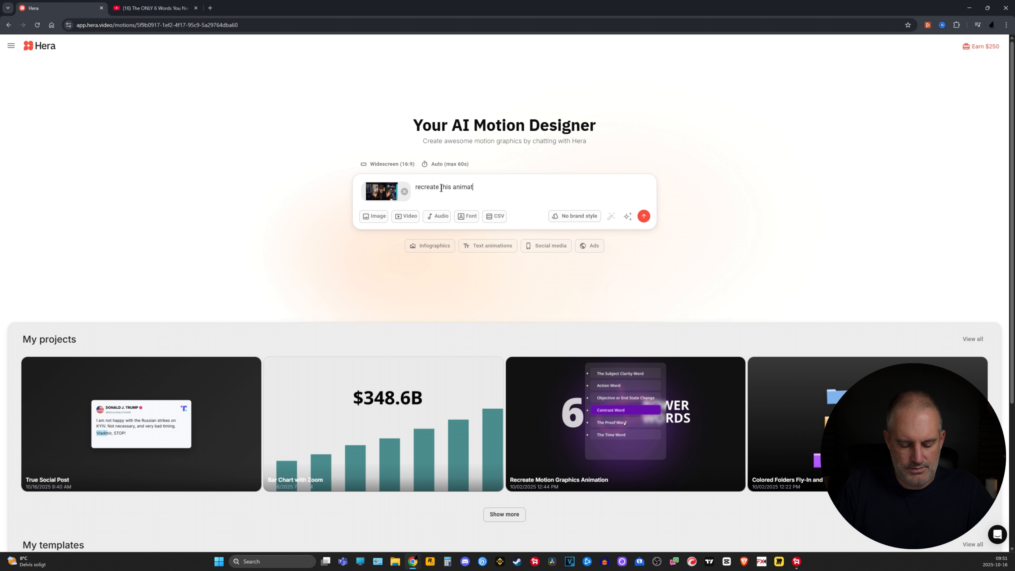
{"action": "type", "text": "ion but using blue colours"}
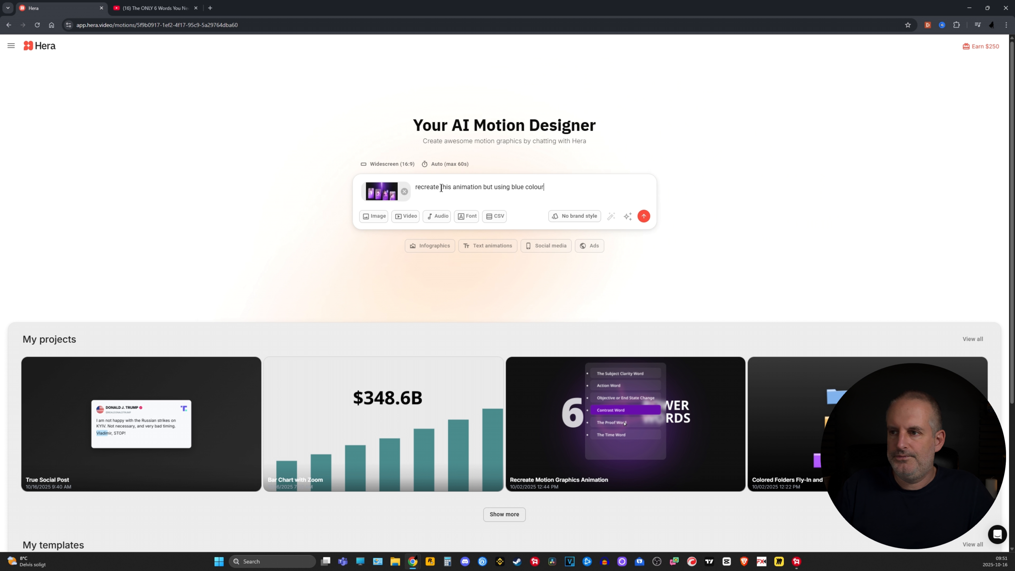
{"action": "left_click", "coordinate": [627, 216]}
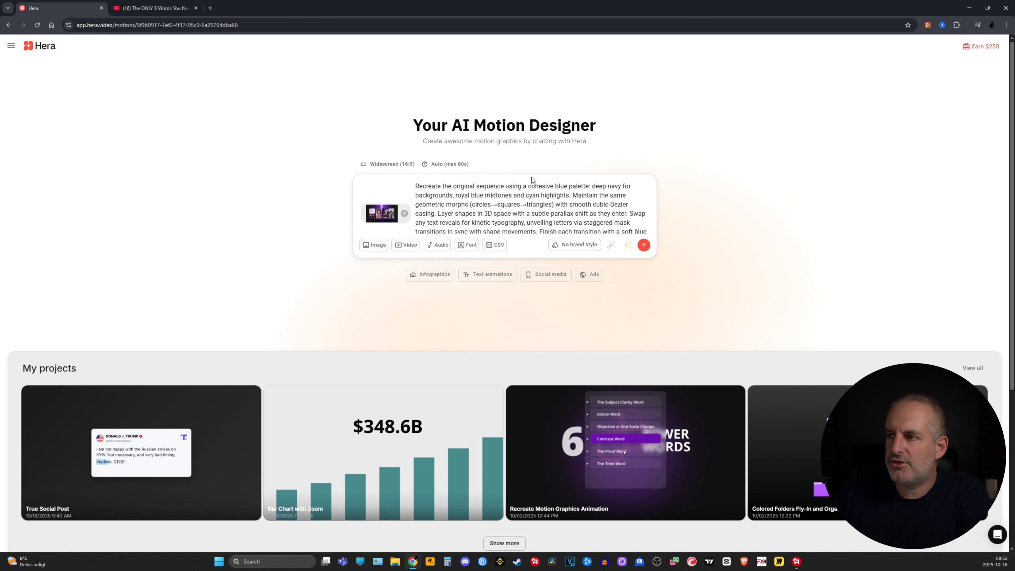
Review the enhanced prompt, generate the blue animation from it, and pause its playback
{"action": "scroll", "coordinate": [594, 220], "scroll_direction": "down", "scroll_amount": 5}
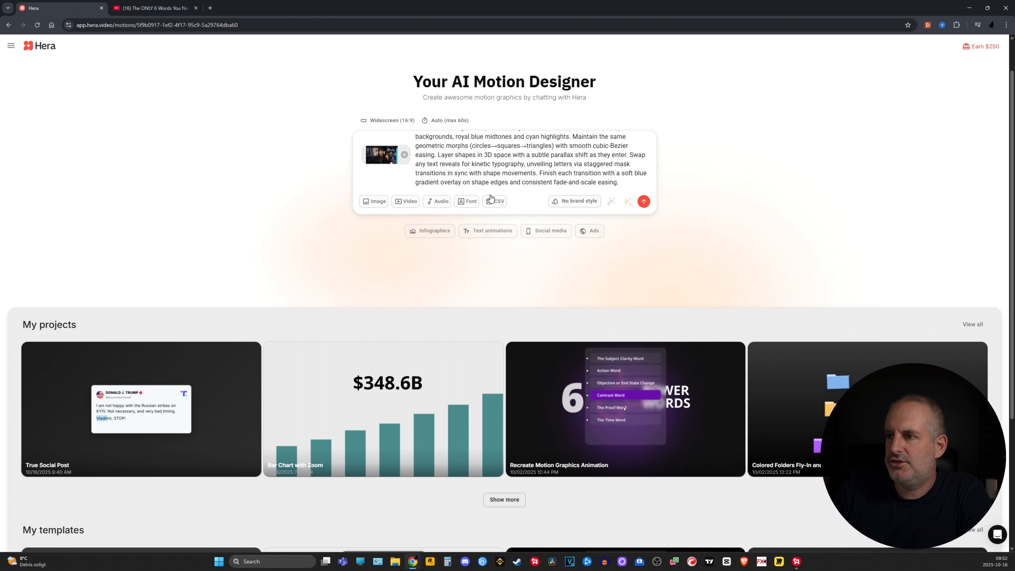
{"action": "scroll", "coordinate": [442, 103], "scroll_direction": "up", "scroll_amount": 2}
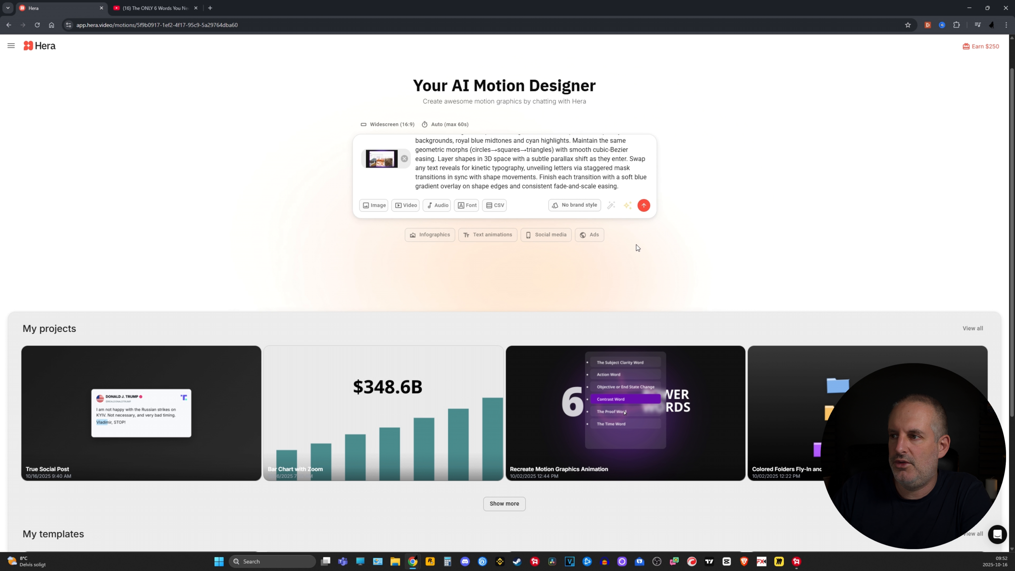
{"action": "left_click", "coordinate": [645, 206]}
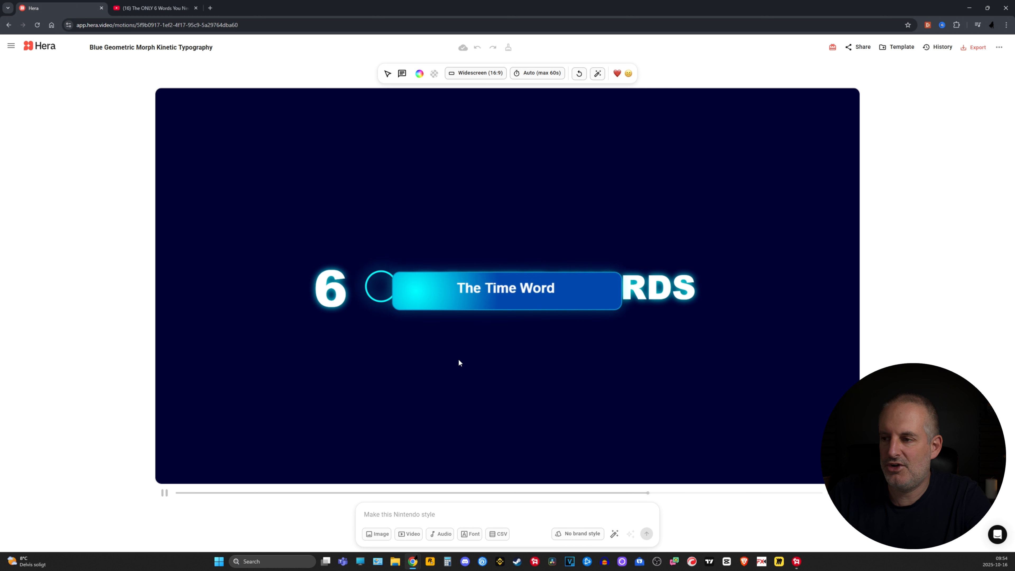
{"action": "left_click", "coordinate": [164, 493]}
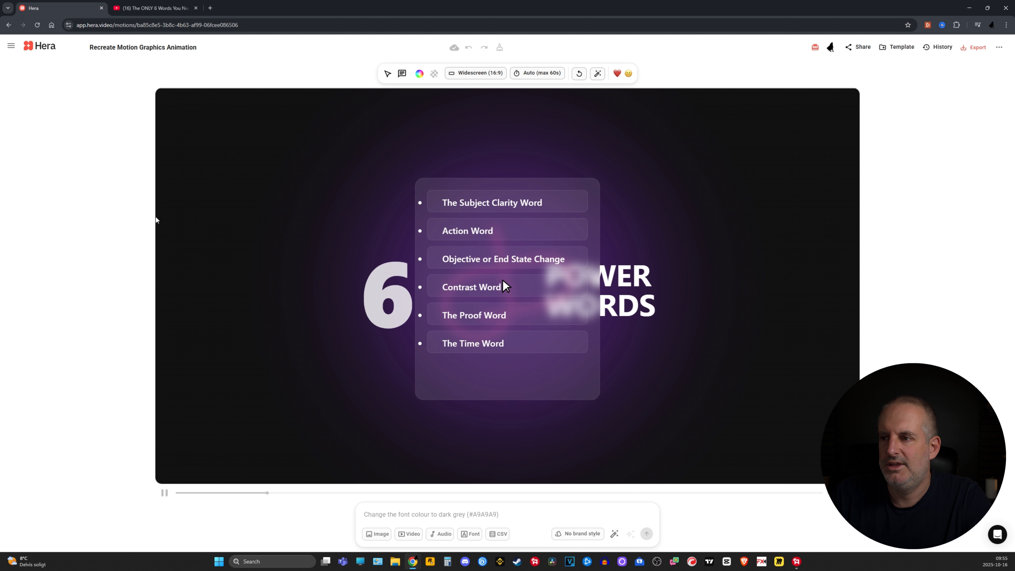
Leave the Recreate Motion Graphics Animation project and start another new motion project
{"action": "left_click", "coordinate": [11, 44]}
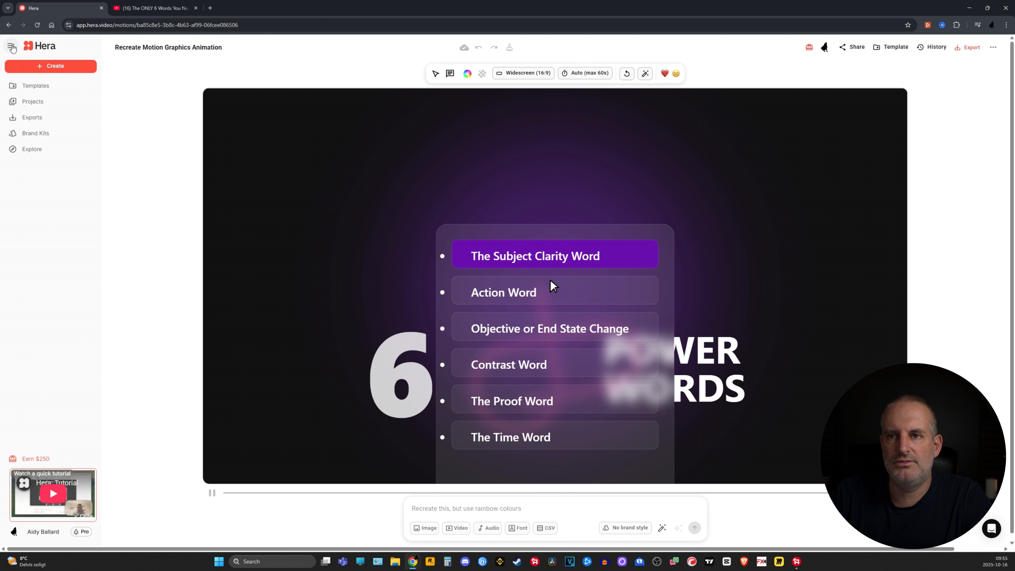
{"action": "left_click", "coordinate": [51, 66]}
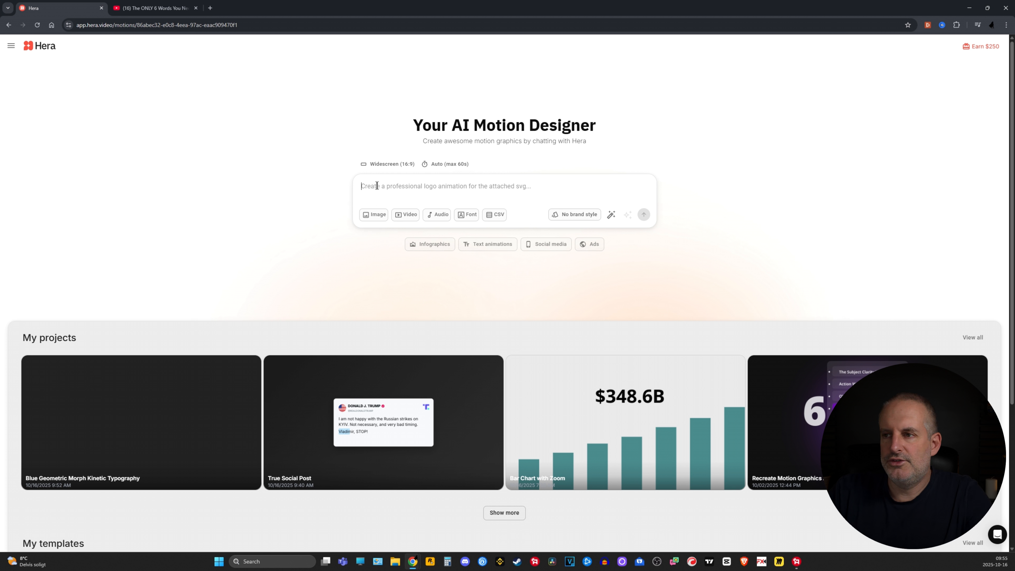
Generate an auto-enhanced animation from the copied prompt about six coloured folders flying in and settling in two columns of three, and pause its playback
{"action": "type", "text": "6 folders appear on the screen. Each has a different color. They fly in smoothly from different directions from off the screen. They then settle in two columns, with 3 folders per column. The animation ends and no more movement happens. All elements remain static."}
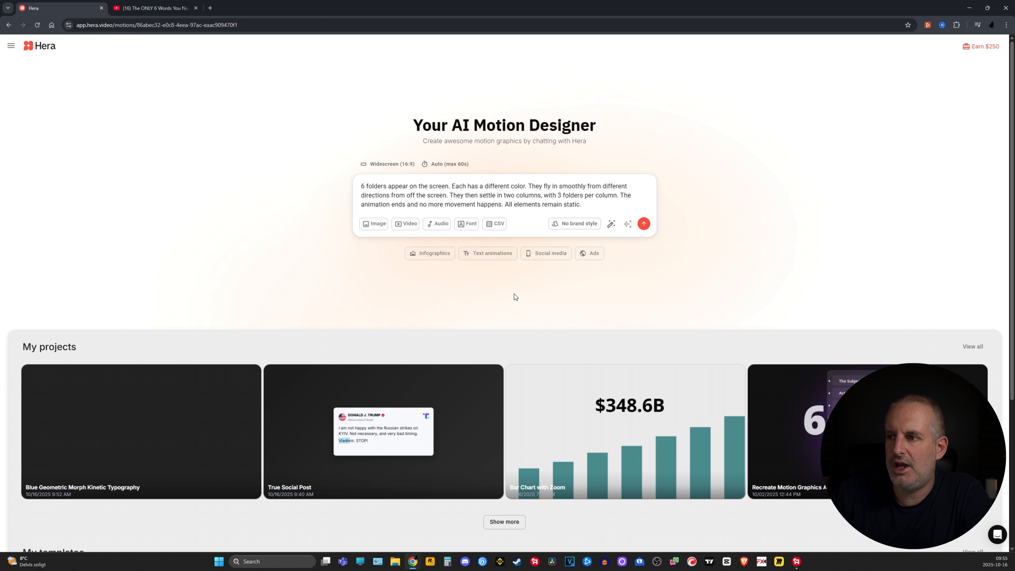
{"action": "left_click", "coordinate": [611, 224]}
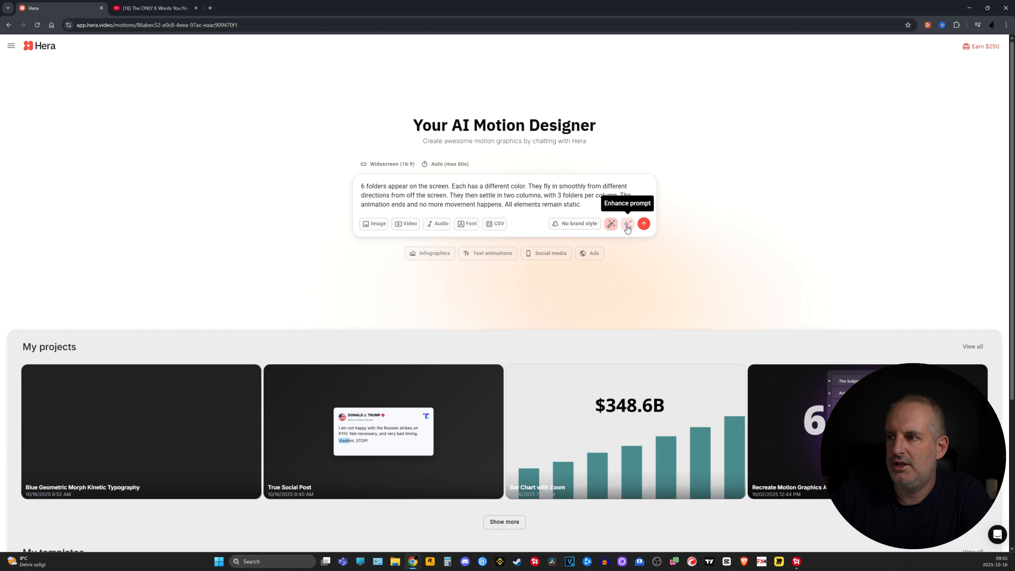
{"action": "left_click", "coordinate": [644, 225]}
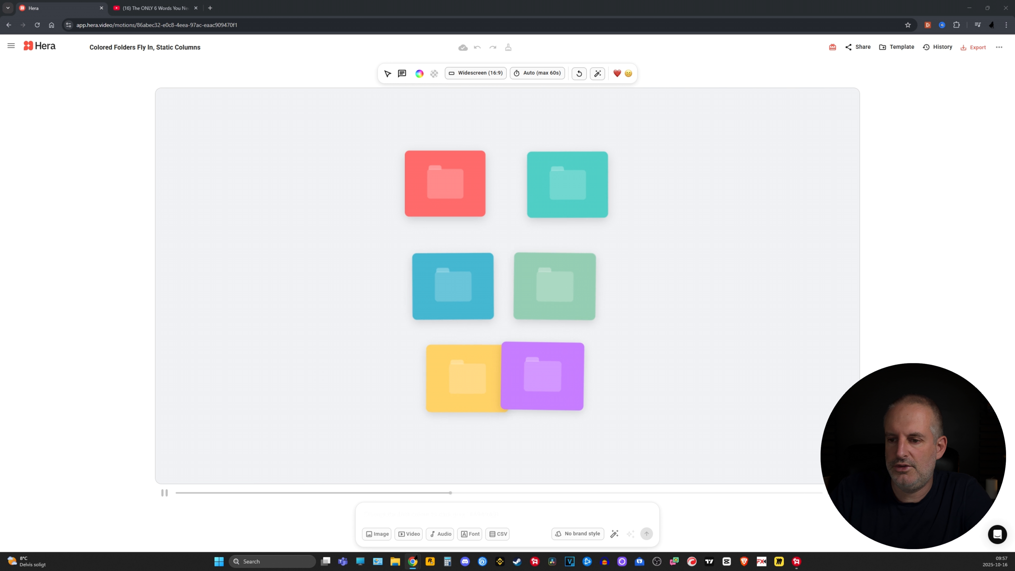
{"action": "left_click", "coordinate": [164, 493]}
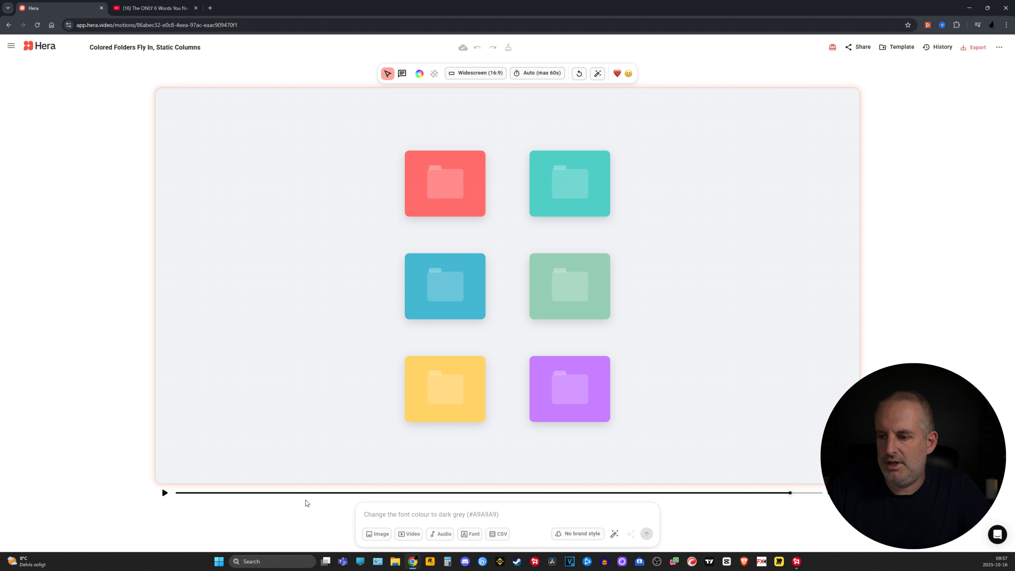
Revise the animation with the auto-enhanced prompt "make the folder icons look more like windows folders"
{"action": "left_click", "coordinate": [378, 517]}
{"action": "type", "text": "make the folder icons look more like windows folders"}
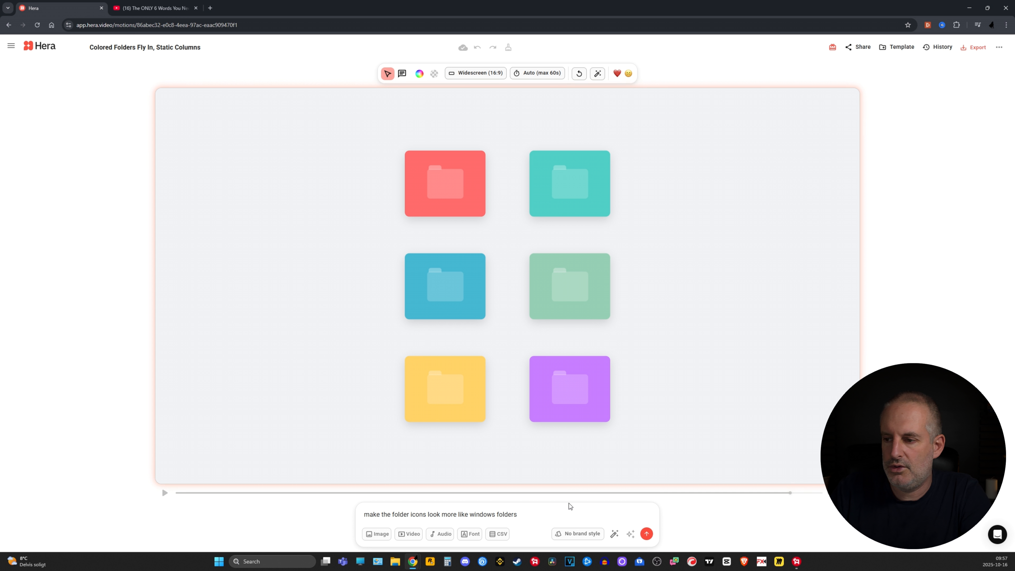
{"action": "left_click", "coordinate": [615, 533]}
{"action": "left_click", "coordinate": [646, 533]}
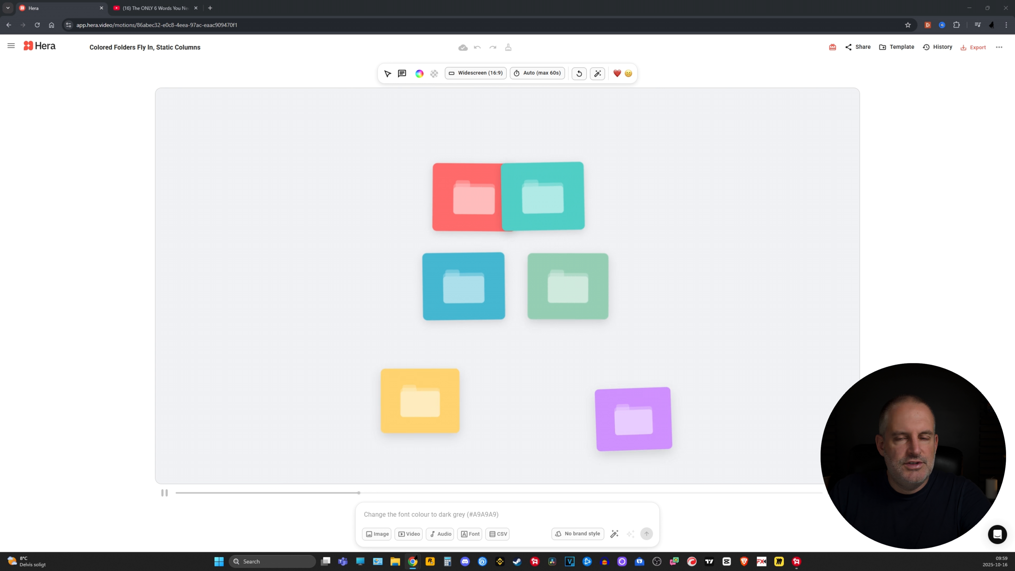
Revise the animation with the copied prompt "Make the folders look more professional and less cartoony", enhanced automatically
{"action": "left_click", "coordinate": [442, 515]}
{"action": "type", "text": "Make the folders look more professional and less cartoony"}
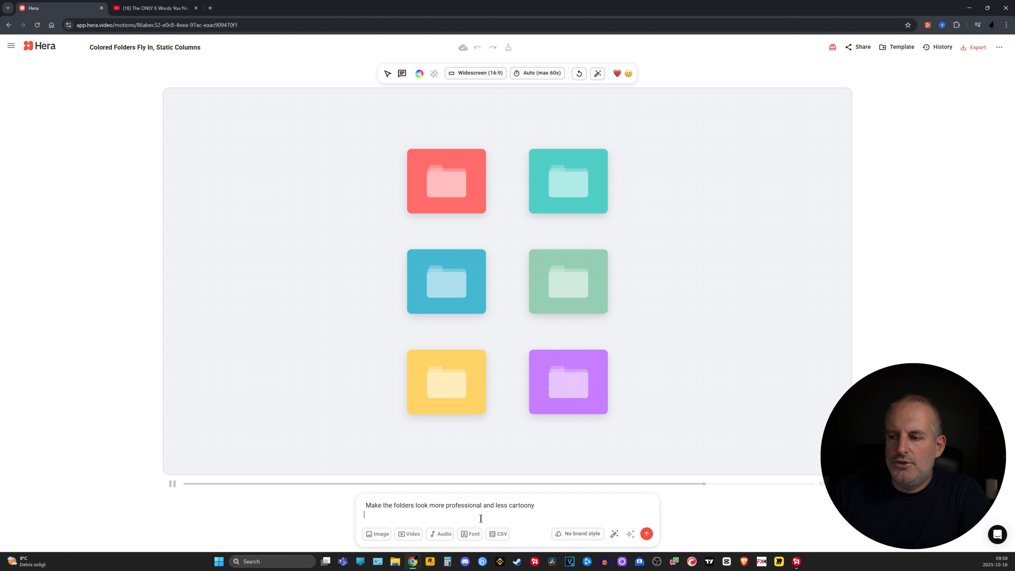
{"action": "left_click", "coordinate": [614, 534]}
{"action": "left_click", "coordinate": [646, 534]}
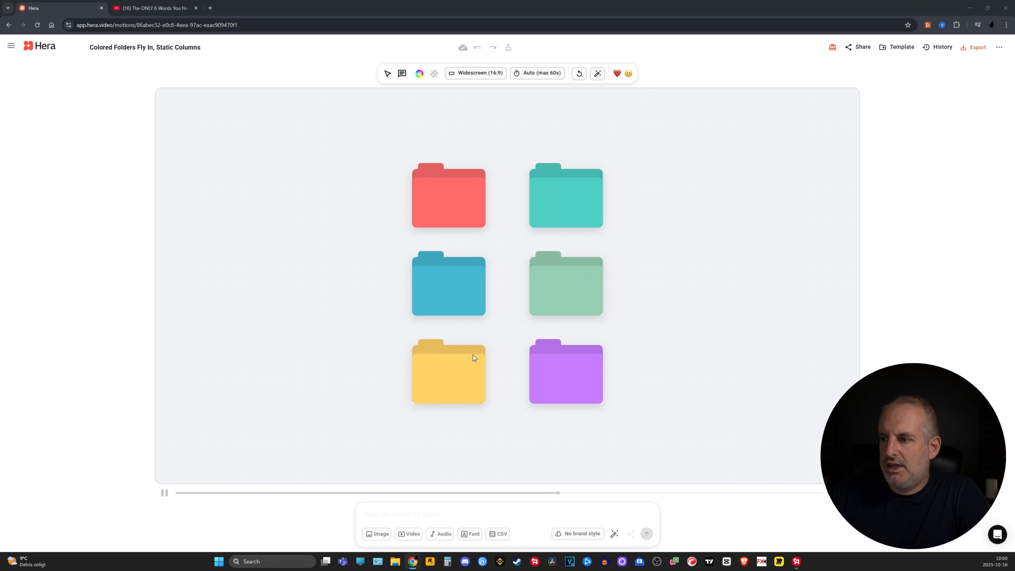
Submit the revision prompt "add a drop shadow to each folder" and review the new animation by pausing and replaying it
{"action": "left_click", "coordinate": [439, 512]}
{"action": "type", "text": "add a drop shadow to each folder"}
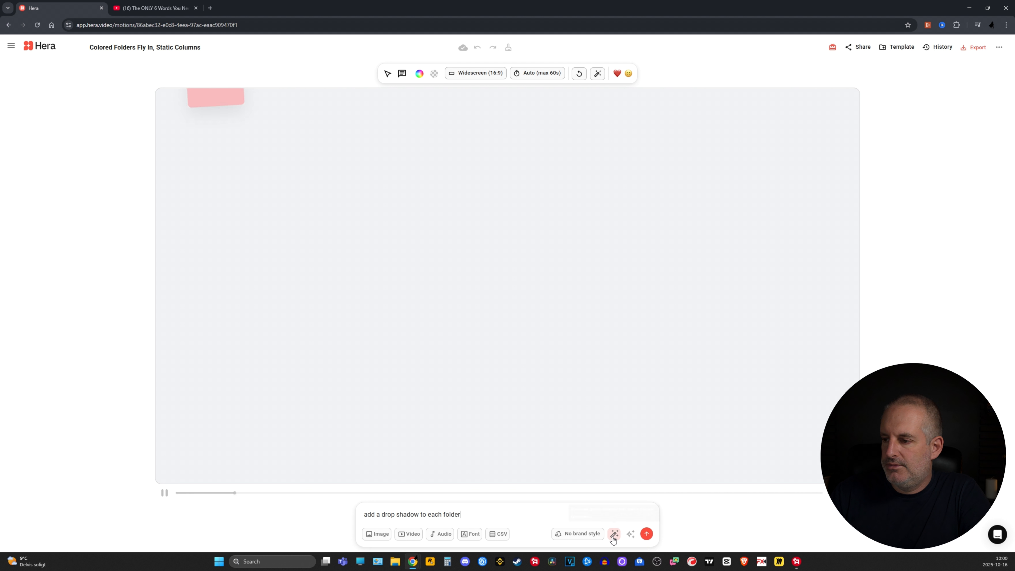
{"action": "left_click", "coordinate": [647, 535]}
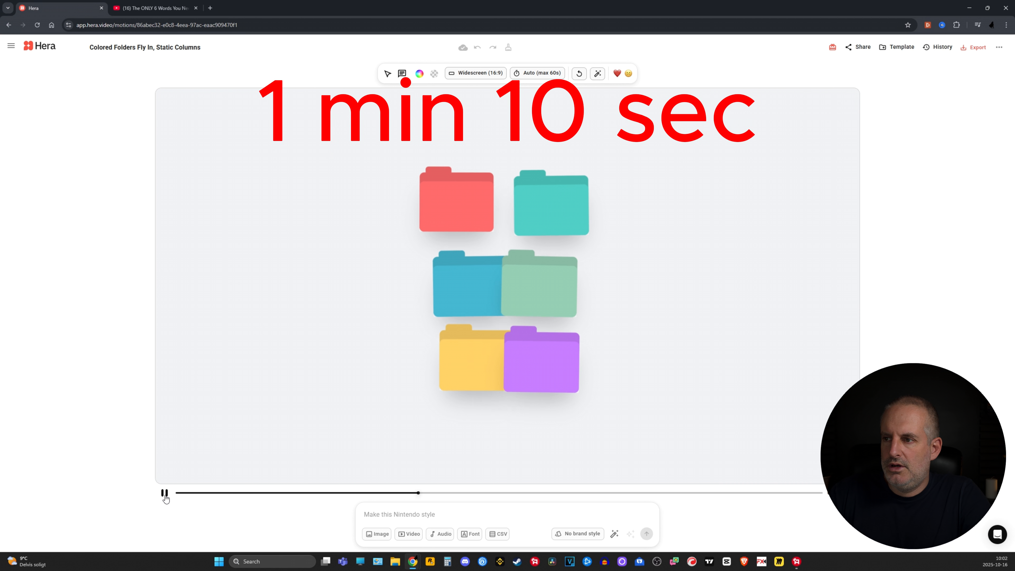
{"action": "left_click", "coordinate": [164, 494]}
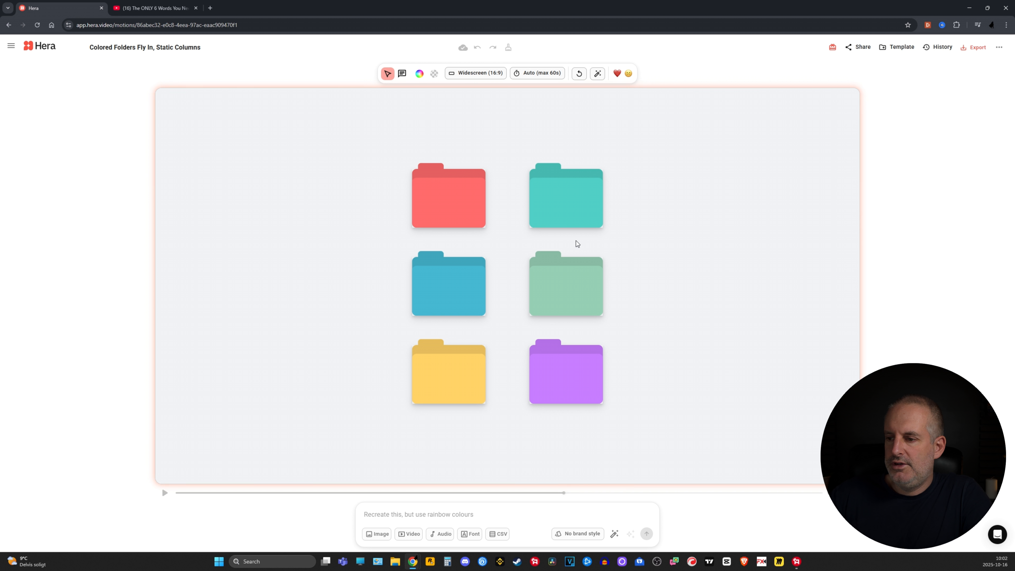
{"action": "left_click", "coordinate": [163, 495]}
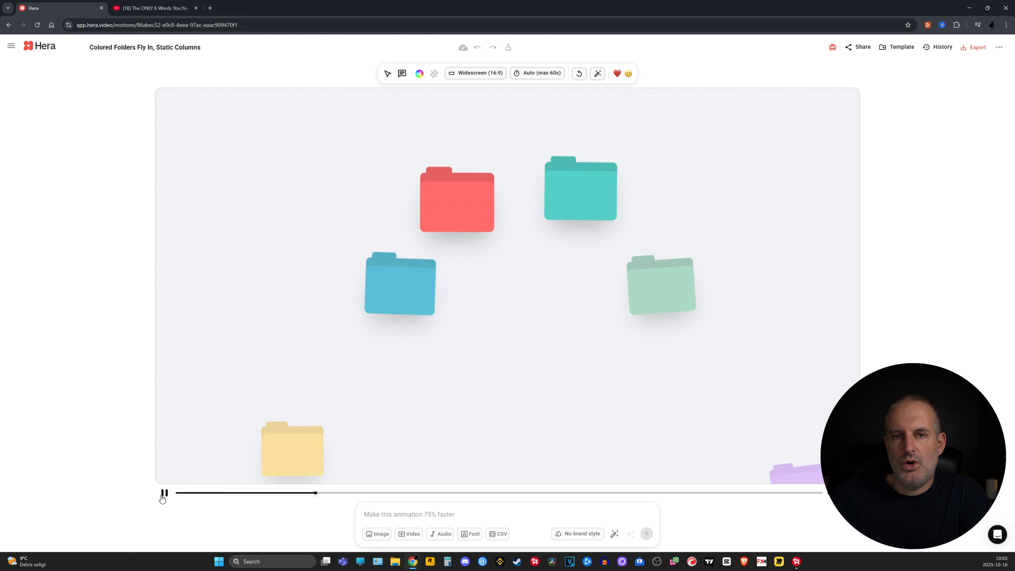
{"action": "left_click", "coordinate": [164, 494]}
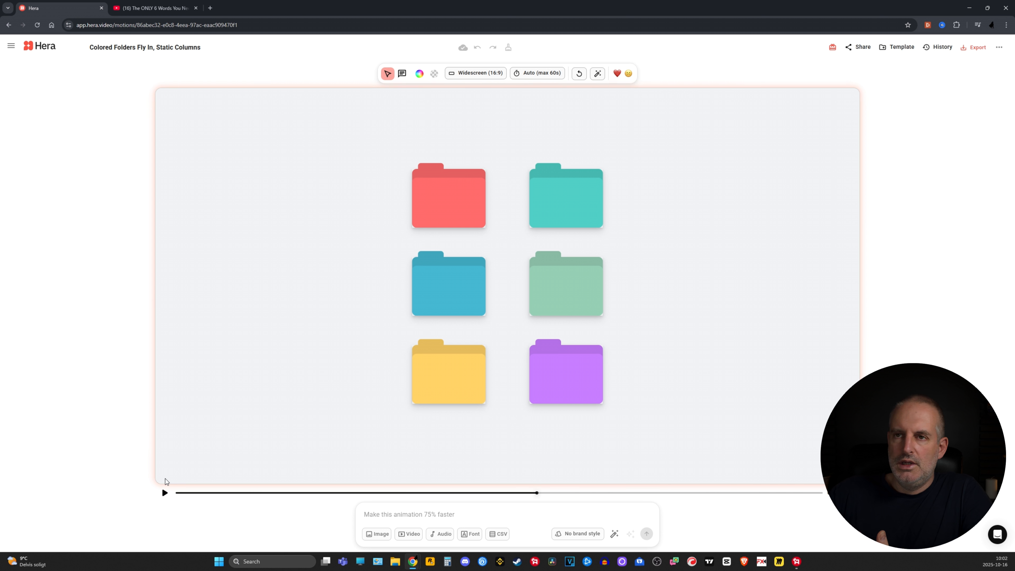
Open the existing project Moody Timeline: Neon, Glows, and Scroll Reveal, replay its animation from the beginning, and pause it partway through
{"action": "left_click", "coordinate": [7, 47]}
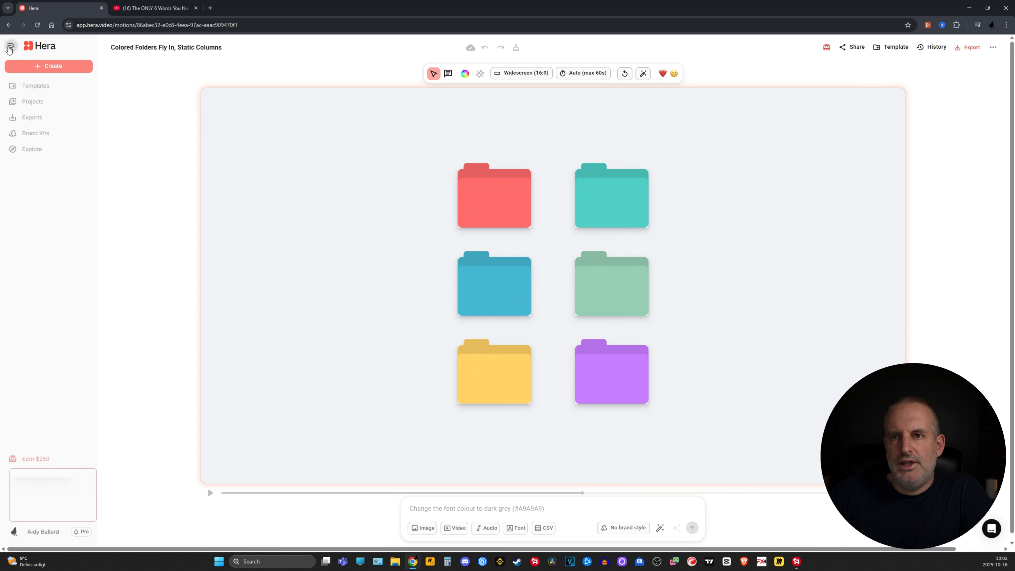
{"action": "left_click", "coordinate": [47, 105]}
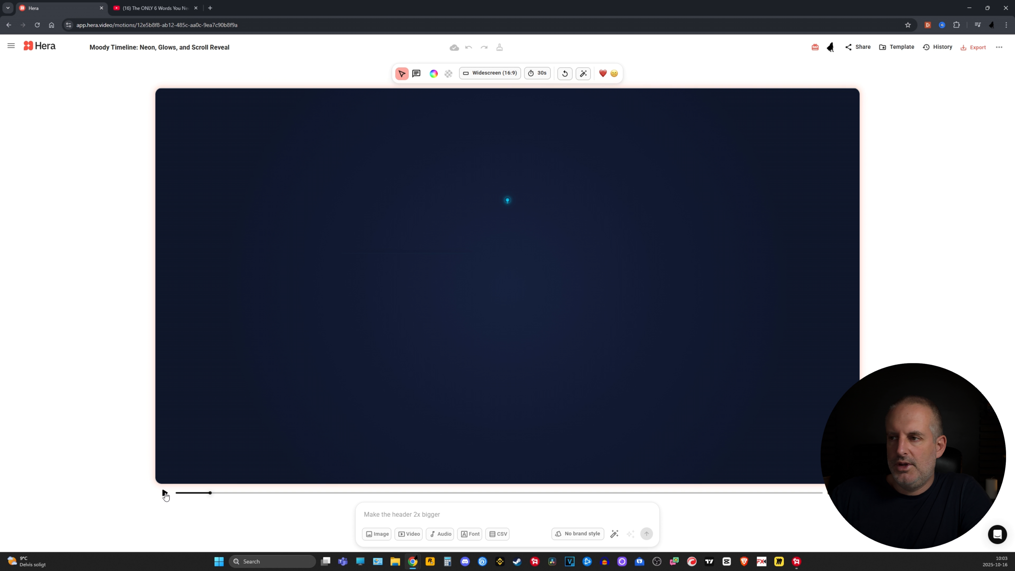
{"action": "left_click", "coordinate": [165, 495]}
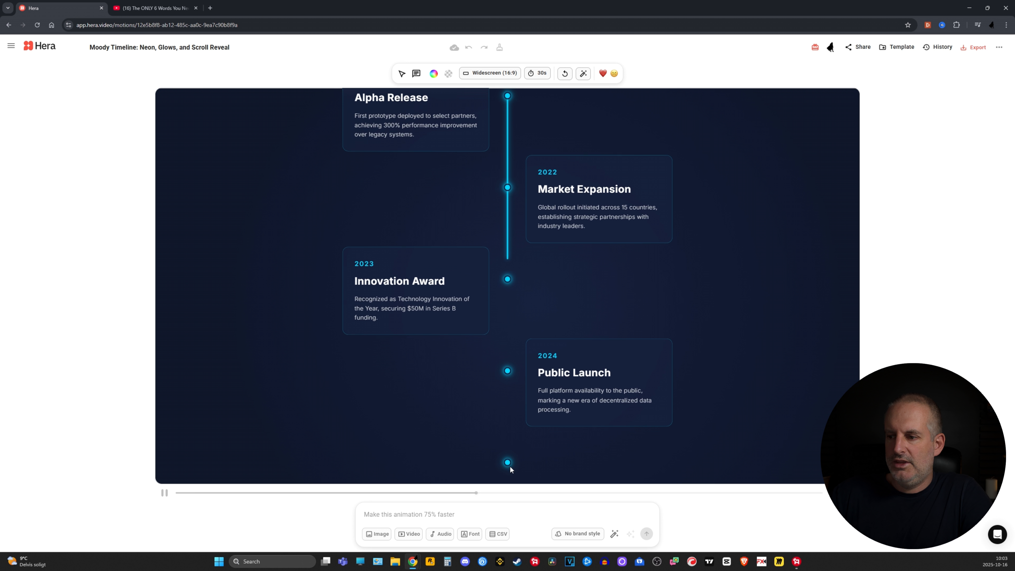
{"action": "left_click", "coordinate": [176, 493]}
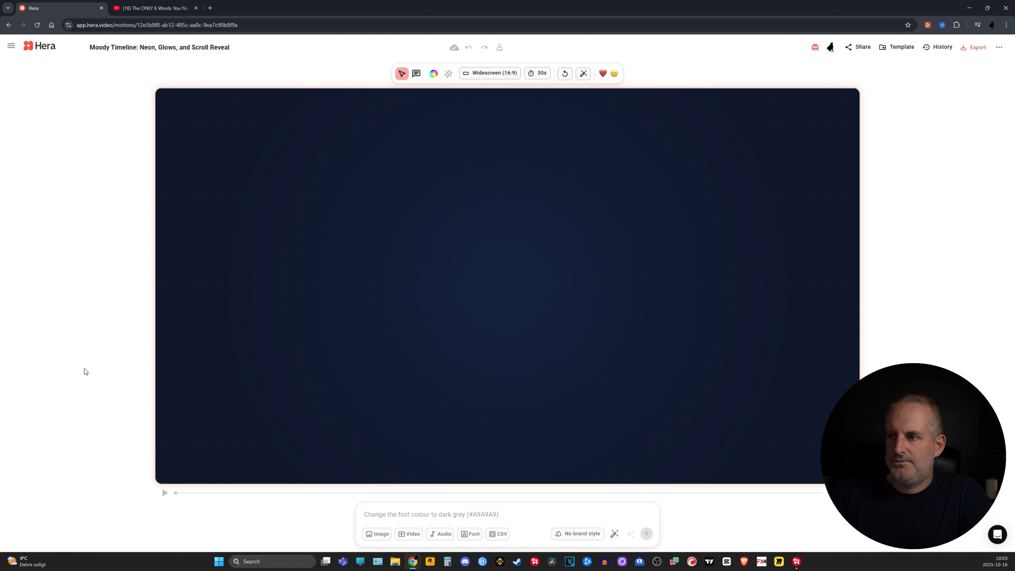
{"action": "left_click", "coordinate": [164, 493]}
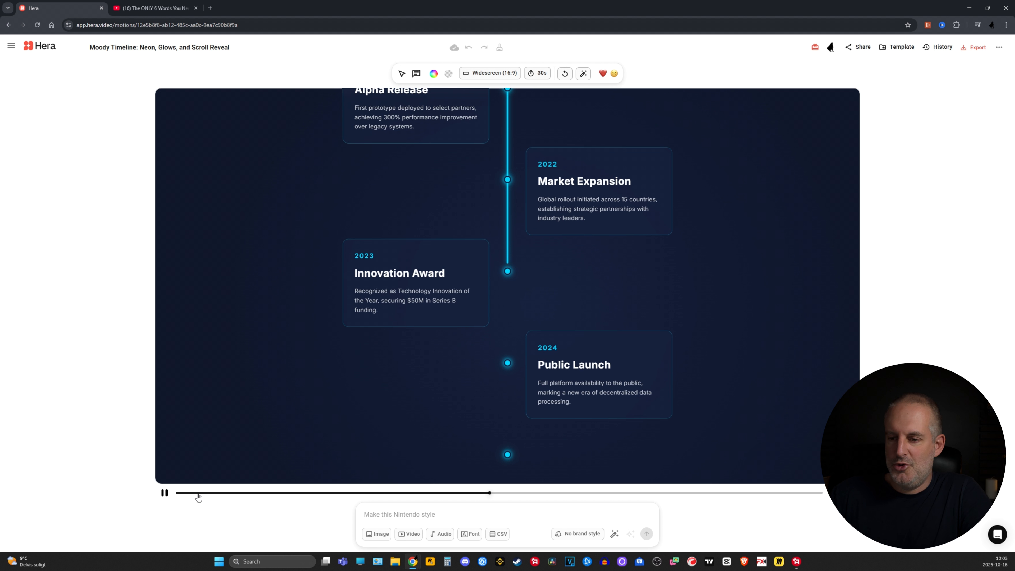
{"action": "left_click", "coordinate": [165, 493]}
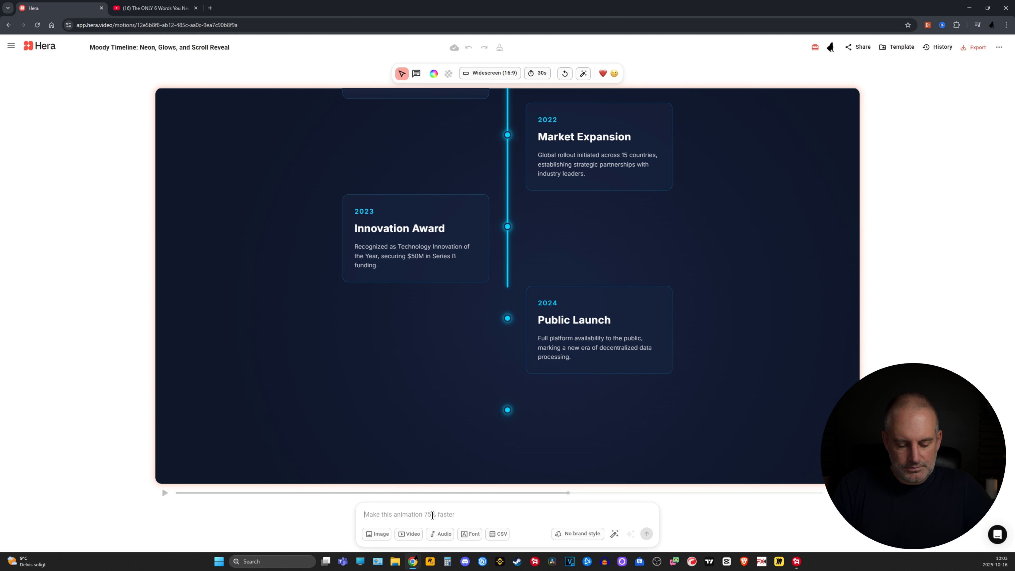
Write the revision prompt "the line must move faster to reach each dot as it forms" for the timeline animation
{"action": "type", "text": "the line"}
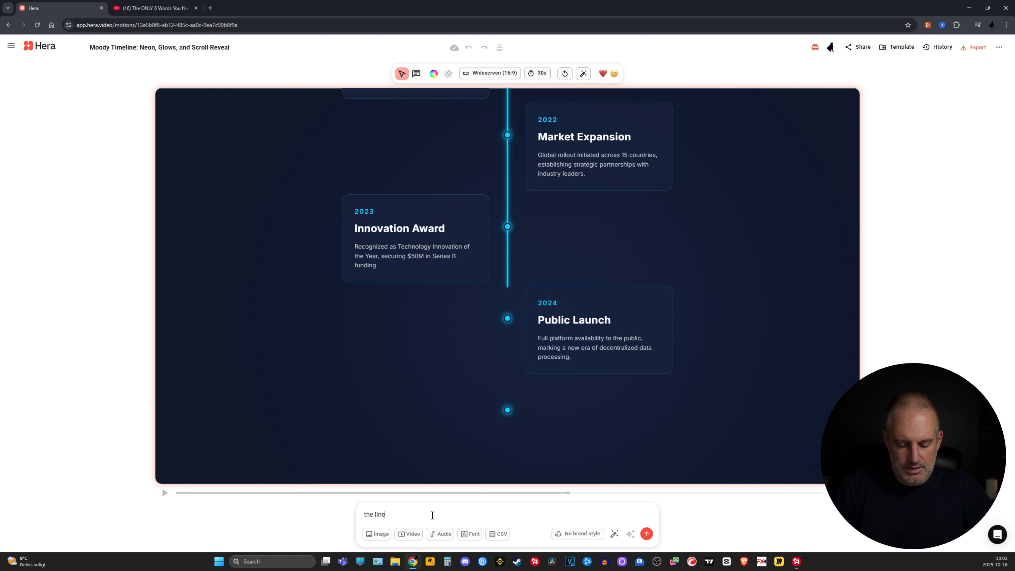
{"action": "type", "text": " must "}
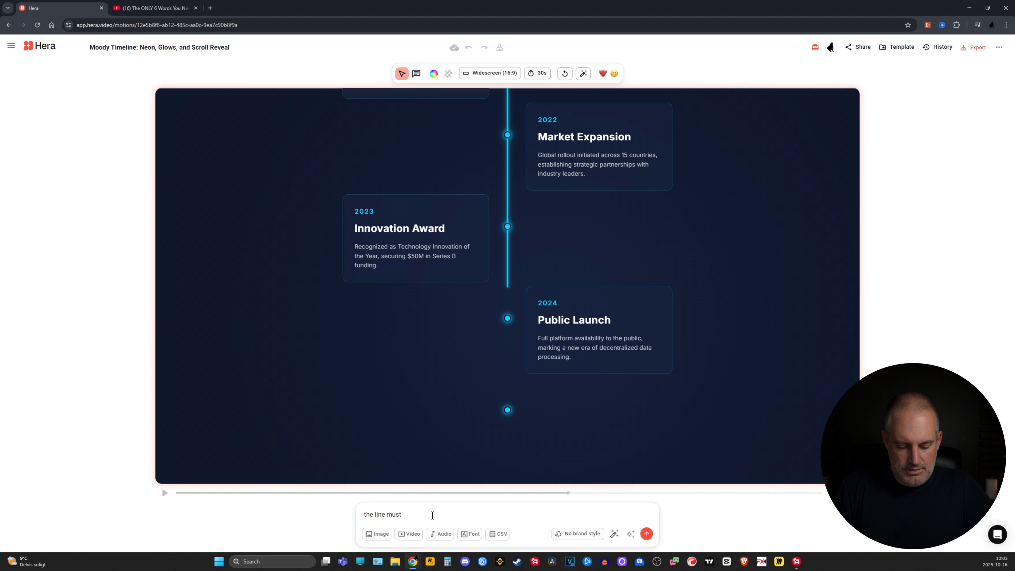
{"action": "type", "text": "move fast"}
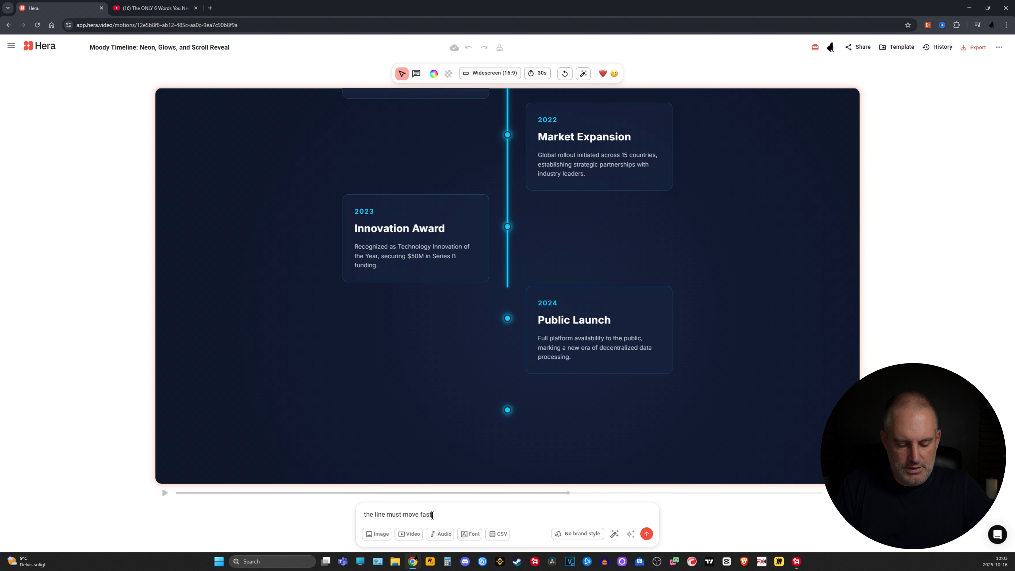
{"action": "type", "text": "er to kee"}
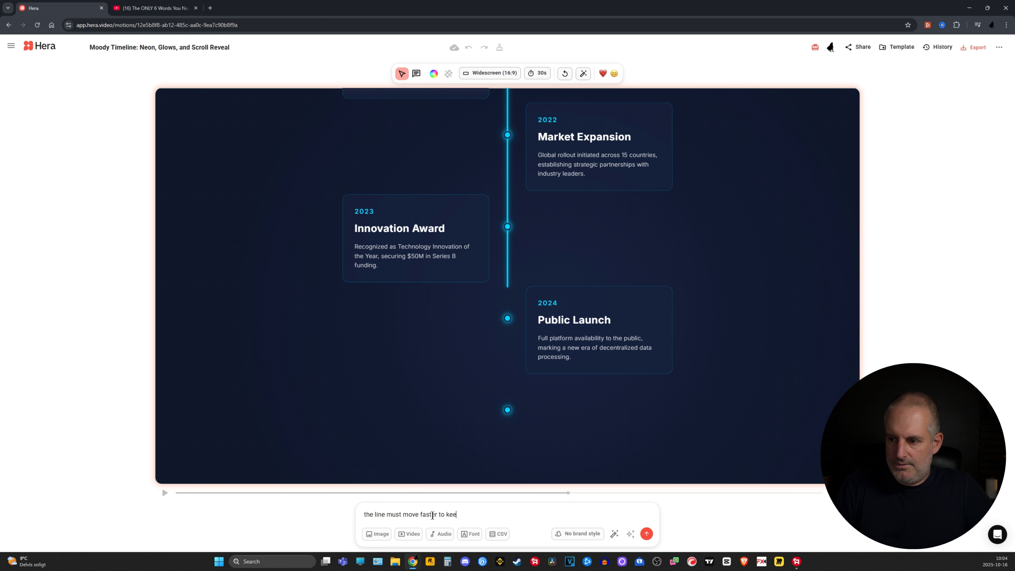
{"action": "key", "text": "BackSpace"}
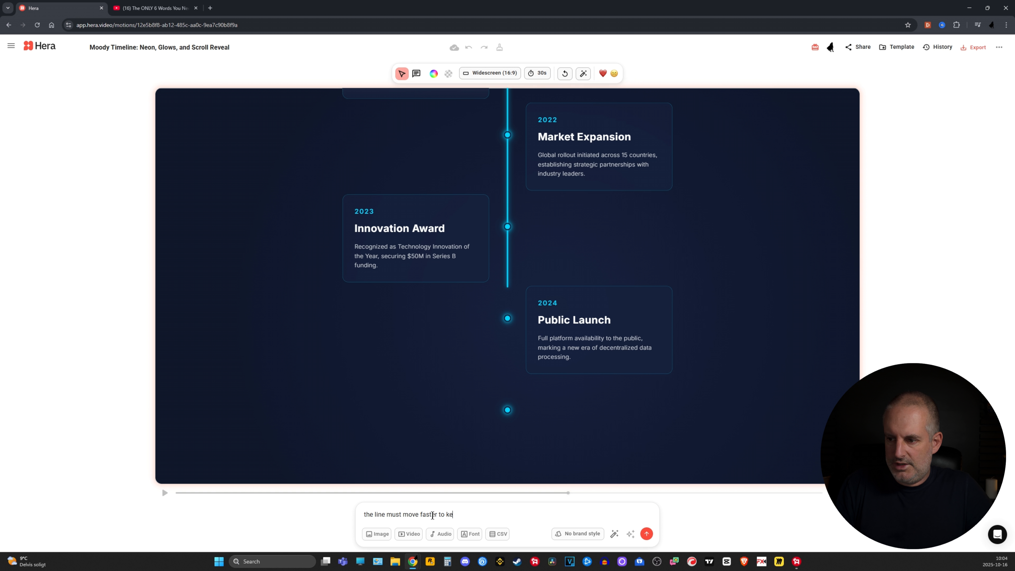
{"action": "type", "text": "re"}
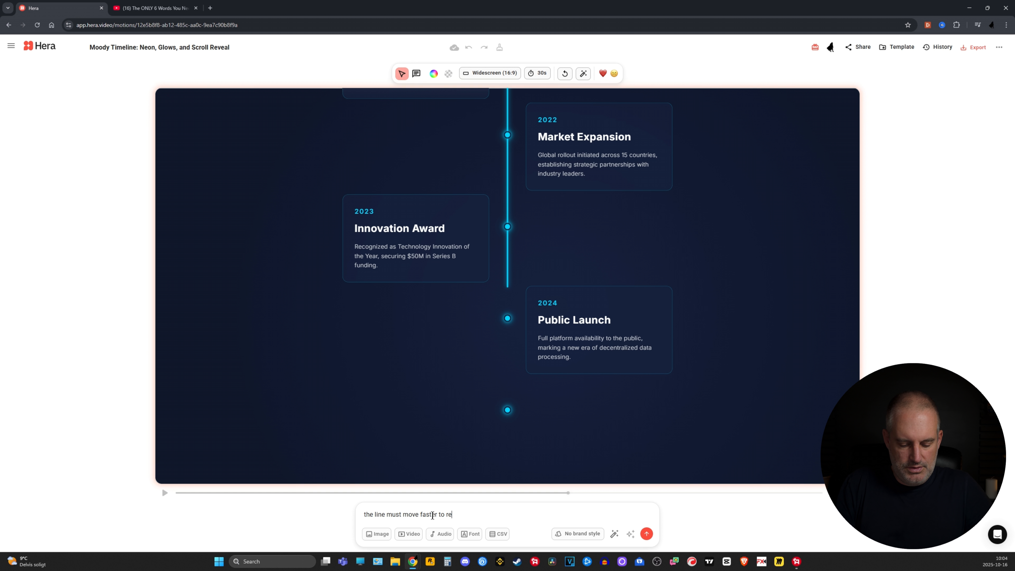
{"action": "type", "text": "ach each "}
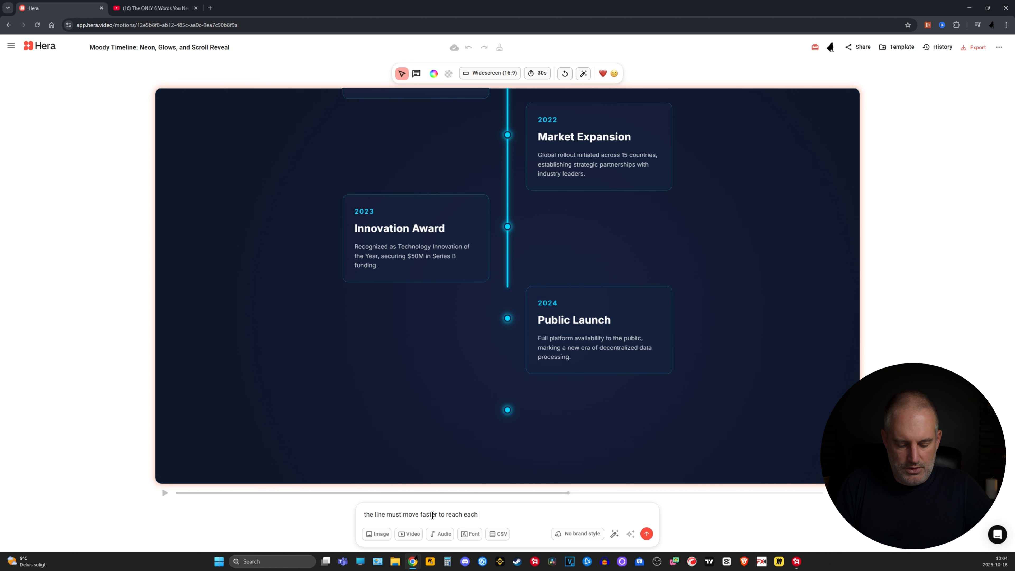
{"action": "type", "text": "dot as it forms"}
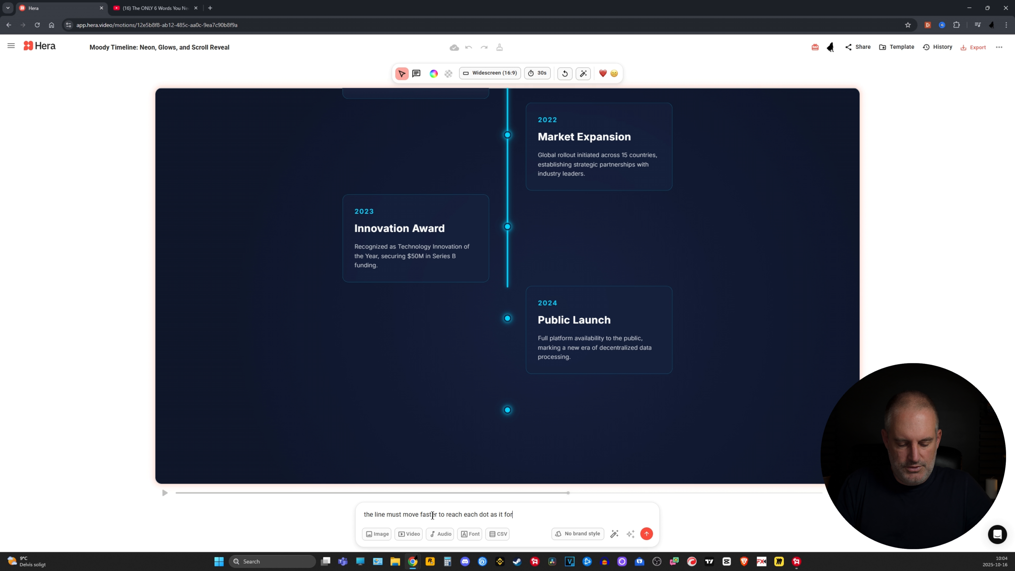
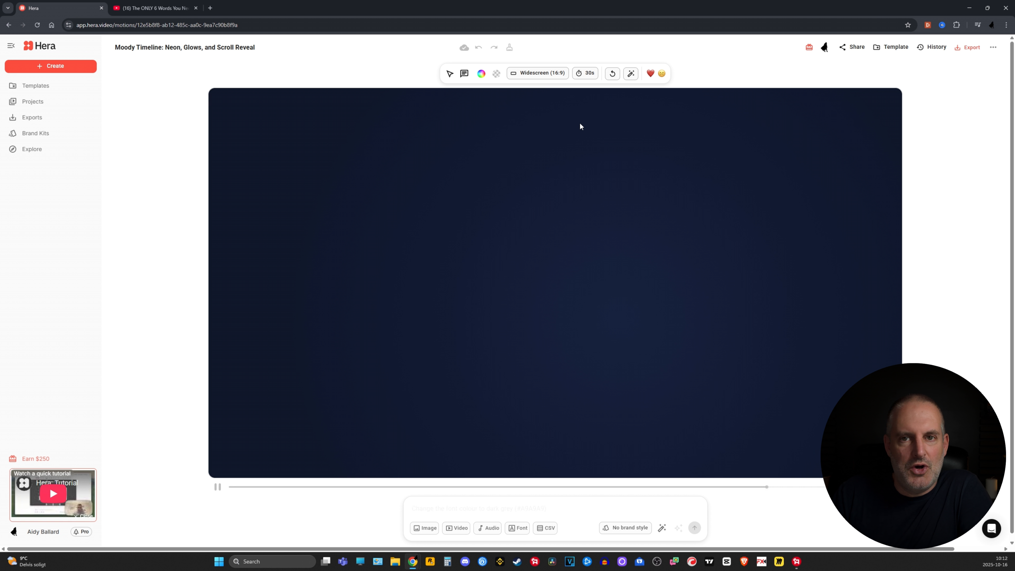
Replay the timeline from the start and submit an automatically enhanced prompt centering the entire animation, keeping boxes on screen longer, and leaving everything else the same
{"action": "left_click_drag", "start_coordinate": [233, 487], "coordinate": [198, 486]}
{"action": "left_click", "coordinate": [218, 487]}
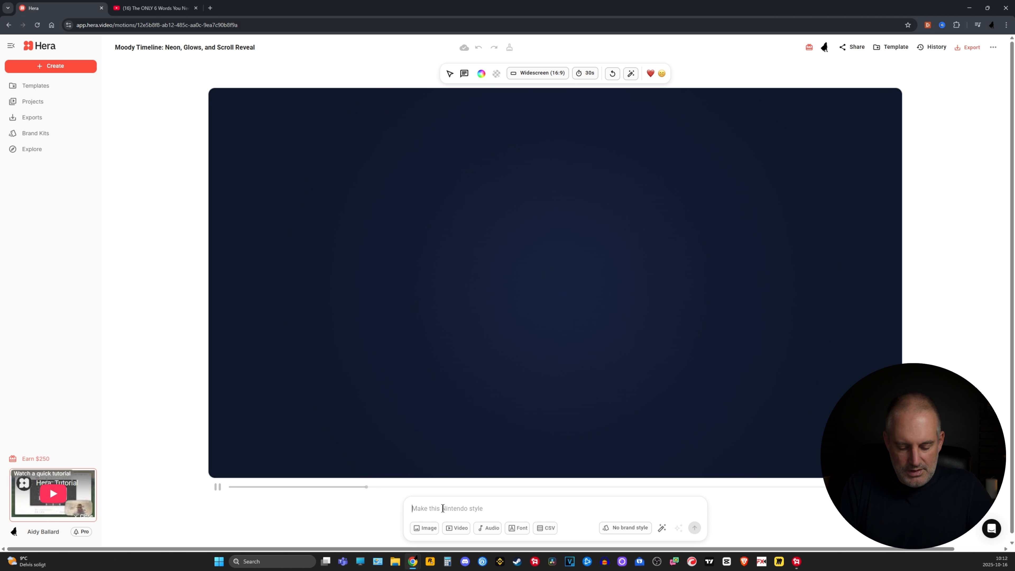
{"action": "type", "text": "center the entire animation to the middle of the screen so that the boxes stay on the screen longer so the viewer has time to read them. otherwise keep everything else the same"}
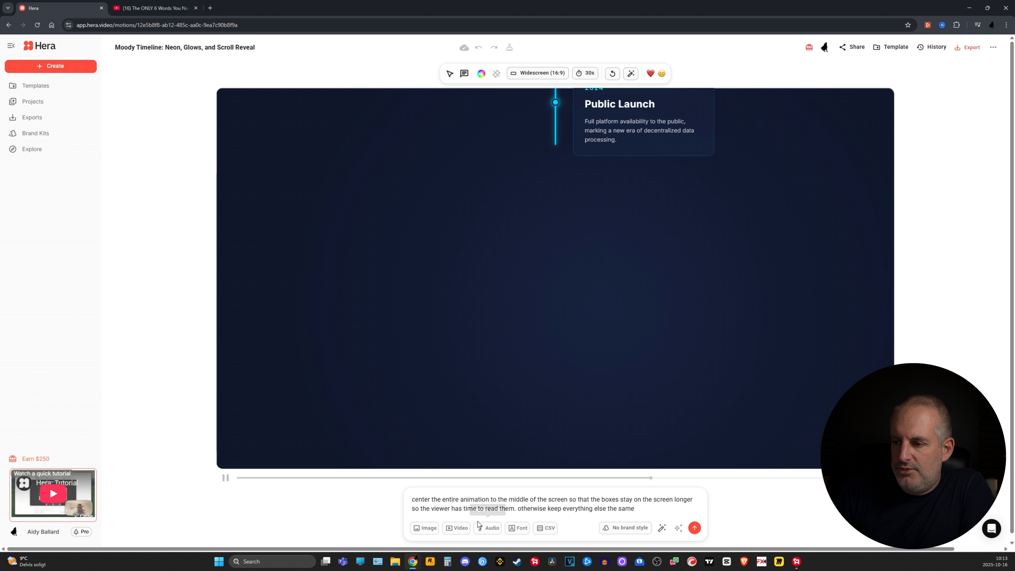
{"action": "left_click", "coordinate": [661, 528]}
{"action": "left_click", "coordinate": [695, 528]}
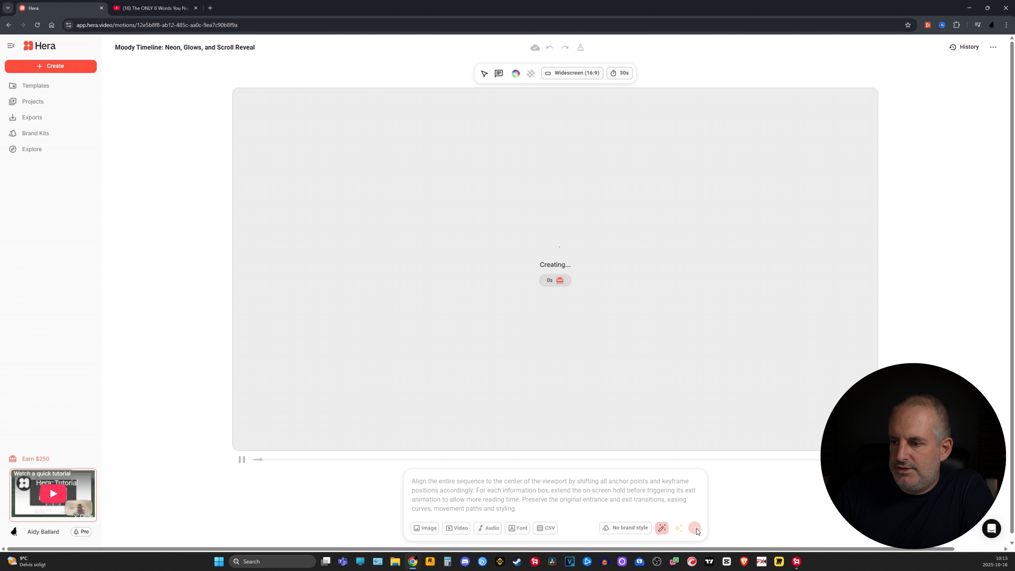